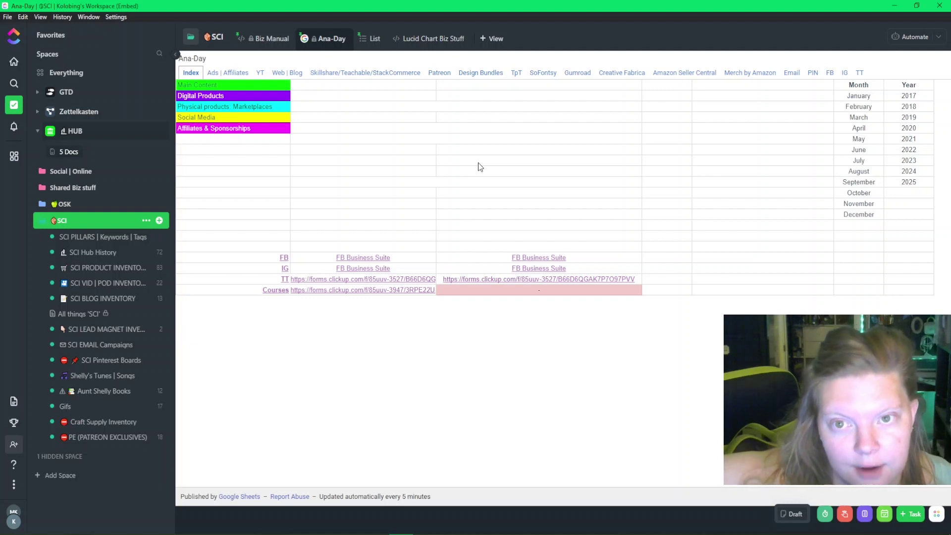
# - Look at the Embed options for adding a new view to the SCI folder
pyautogui.click(492, 38)
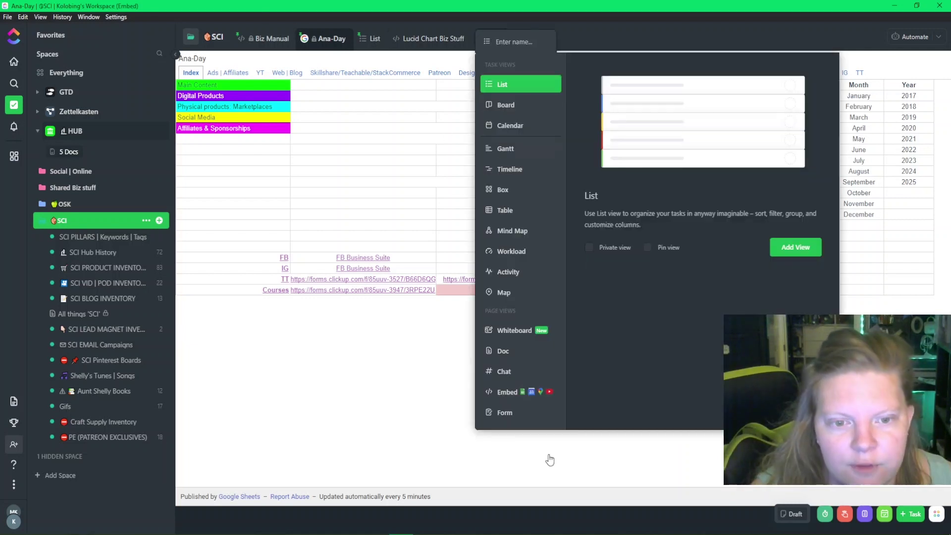
pyautogui.click(526, 392)
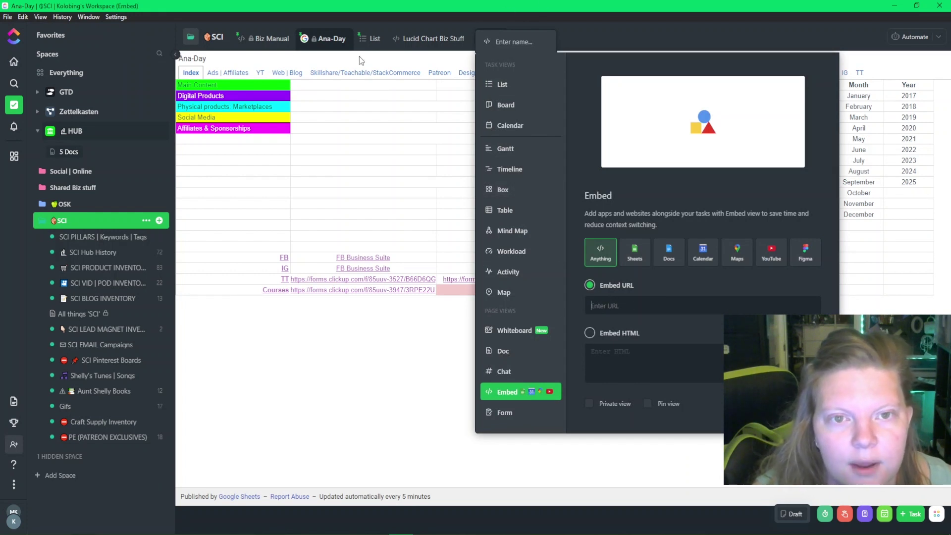
# - Open the embedded Biz Manual and examine its business statuses, batching icons, Zettelkasten statuses and product creation instructions
pyautogui.click(251, 38)
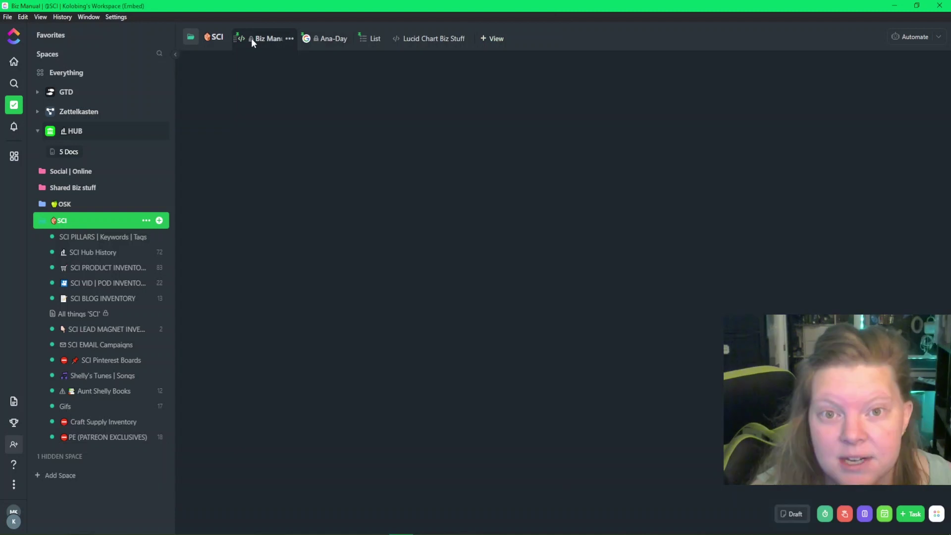
pyautogui.scroll(-10, 314, 182)
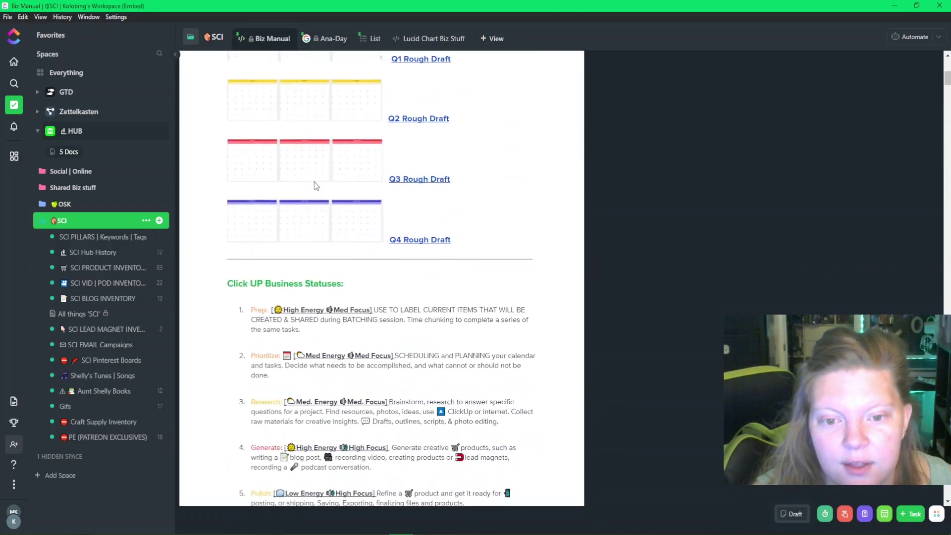
pyautogui.scroll(-1, 316, 186)
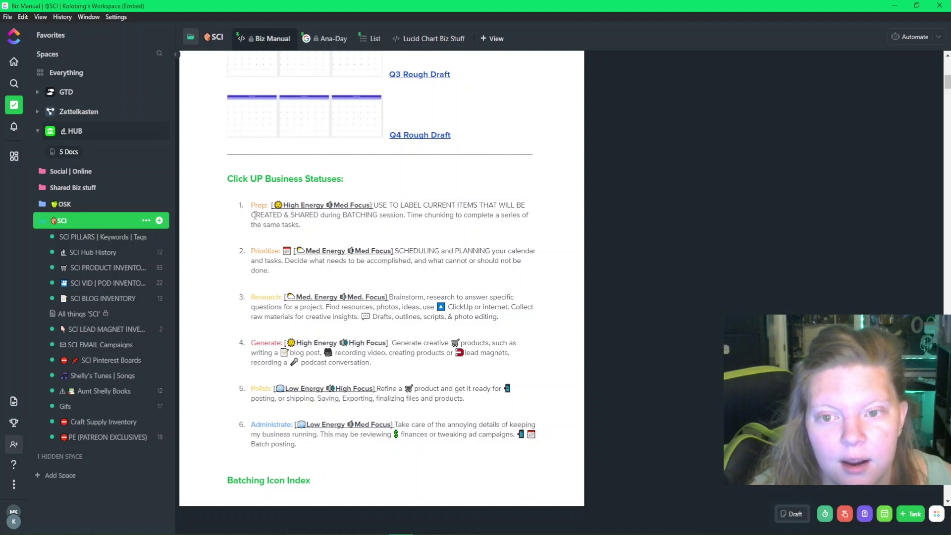
pyautogui.scroll(-6, 272, 392)
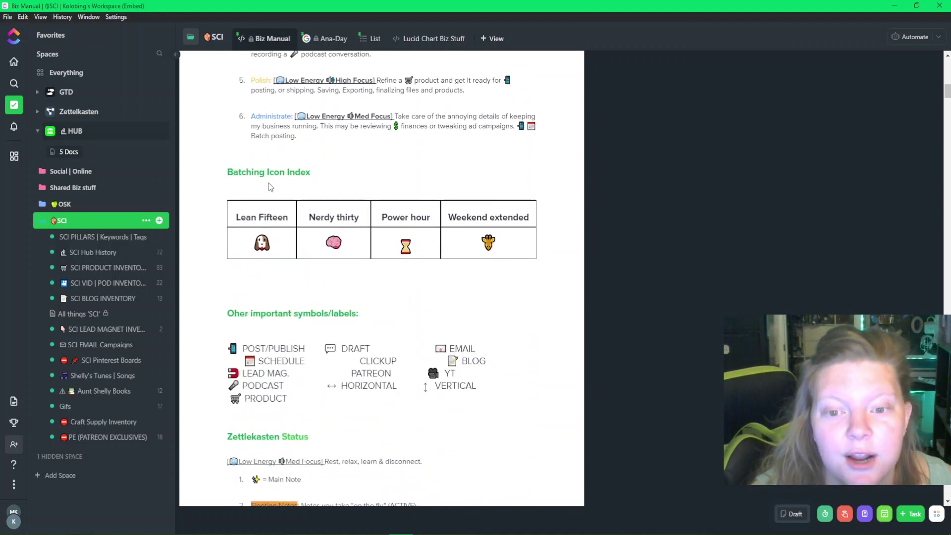
pyautogui.scroll(-2, 270, 188)
pyautogui.scroll(-2, 273, 238)
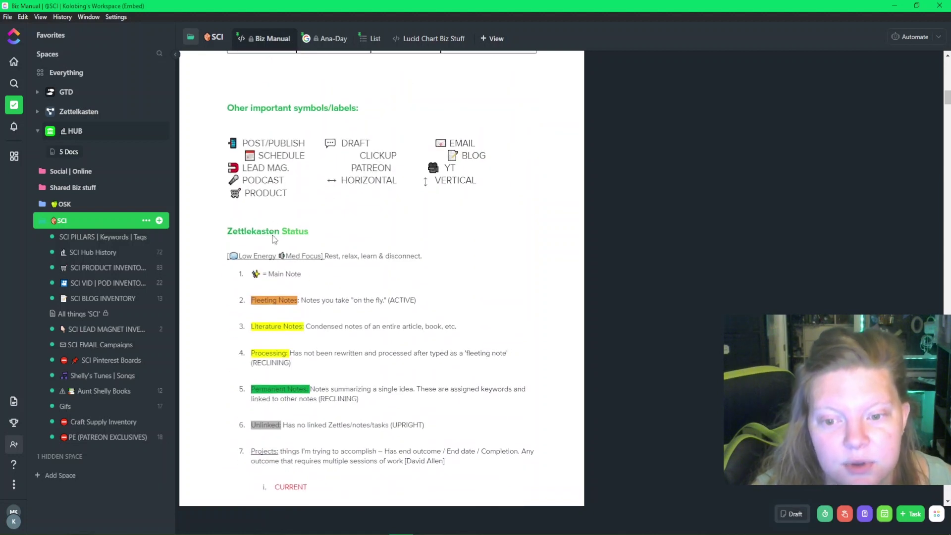
pyautogui.scroll(-20, 275, 242)
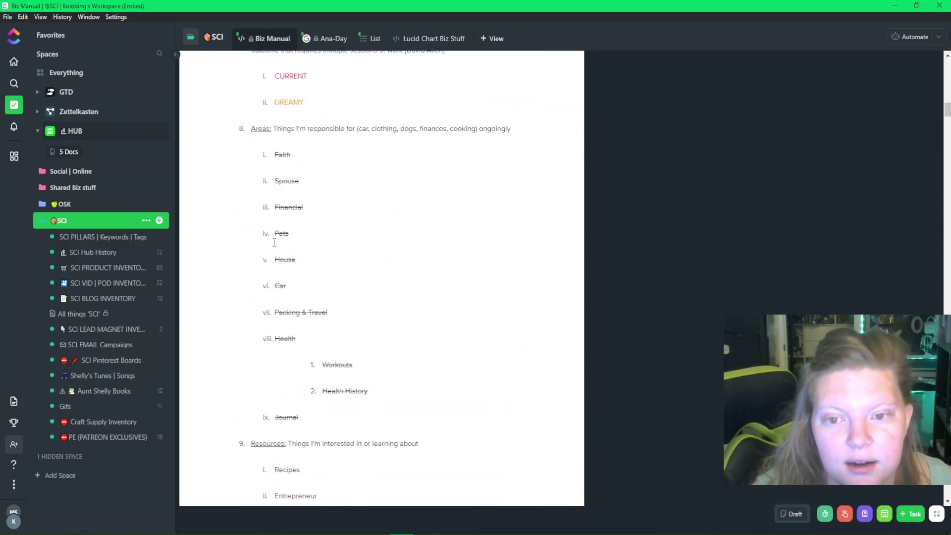
pyautogui.scroll(-7, 289, 271)
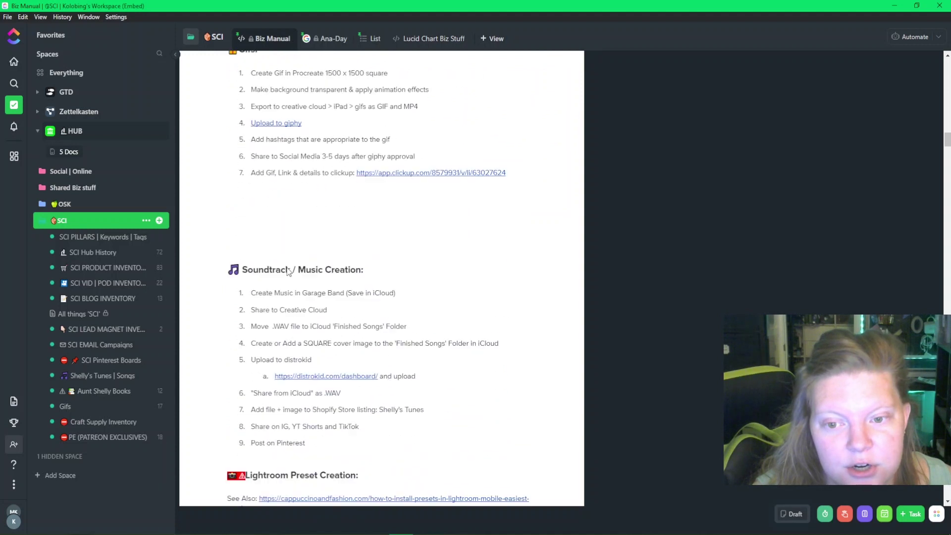
pyautogui.scroll(-15, 289, 271)
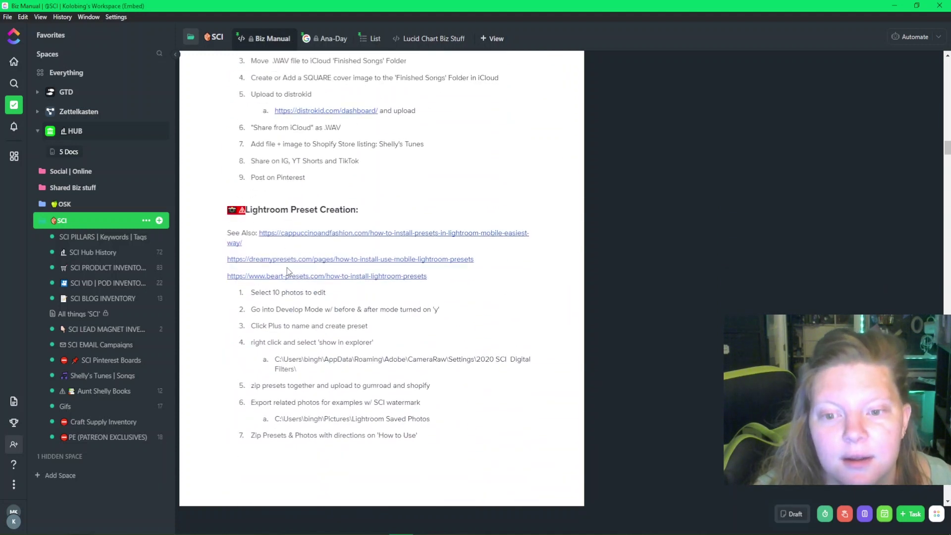
pyautogui.scroll(-6, 288, 271)
pyautogui.scroll(20, 293, 293)
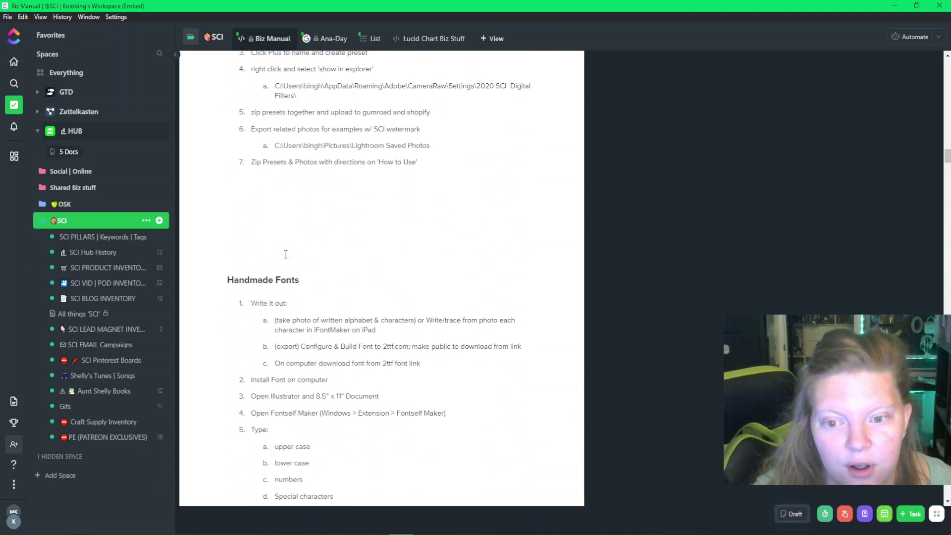
pyautogui.scroll(20, 296, 309)
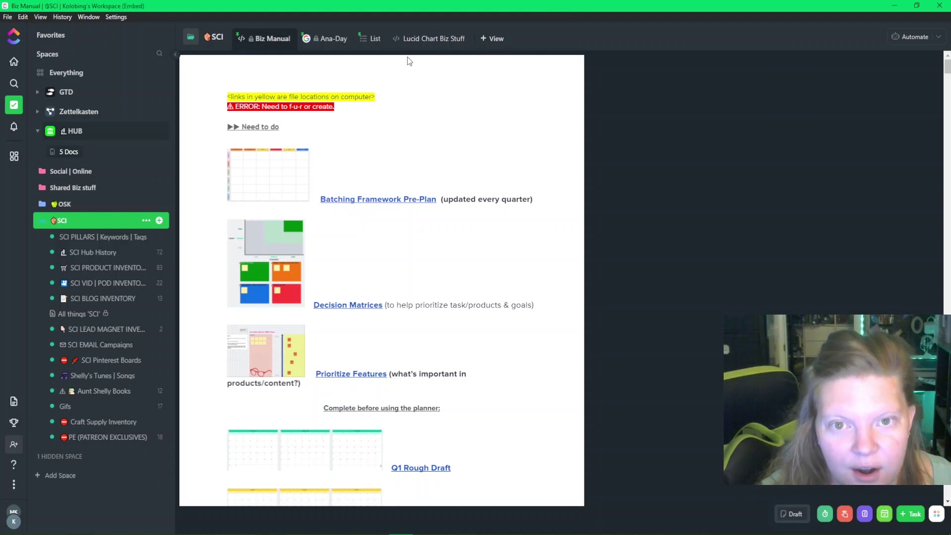
# - Open the SCI folder's List view and inspect its due date filter
pyautogui.click(370, 40)
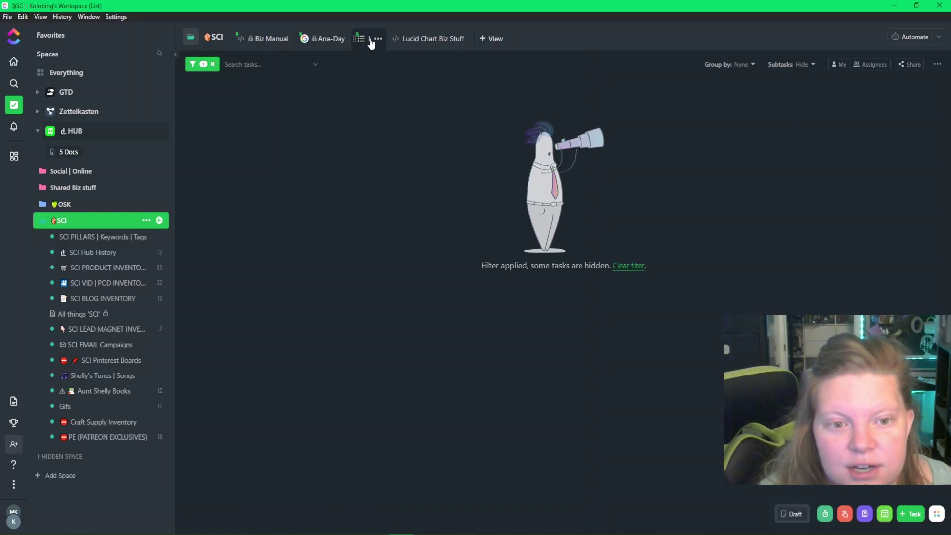
pyautogui.click(190, 65)
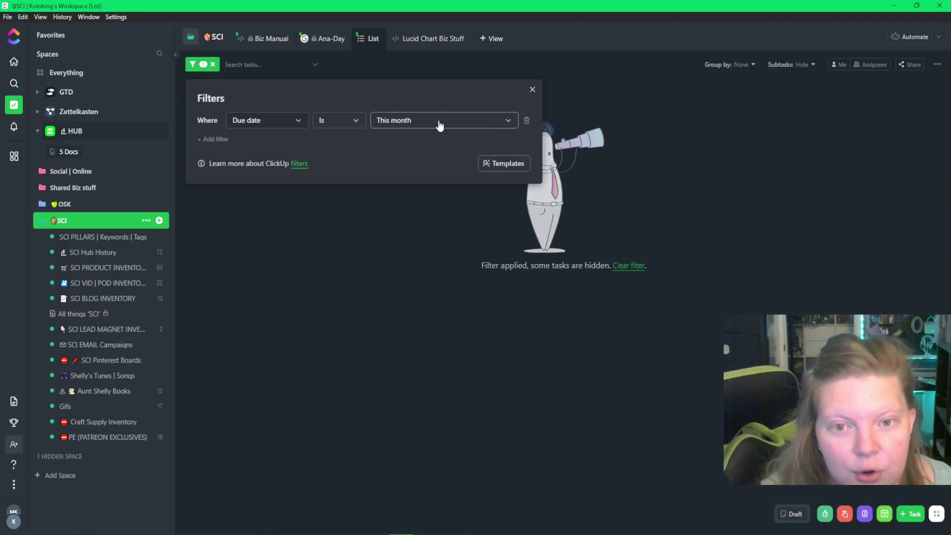
pyautogui.click(375, 345)
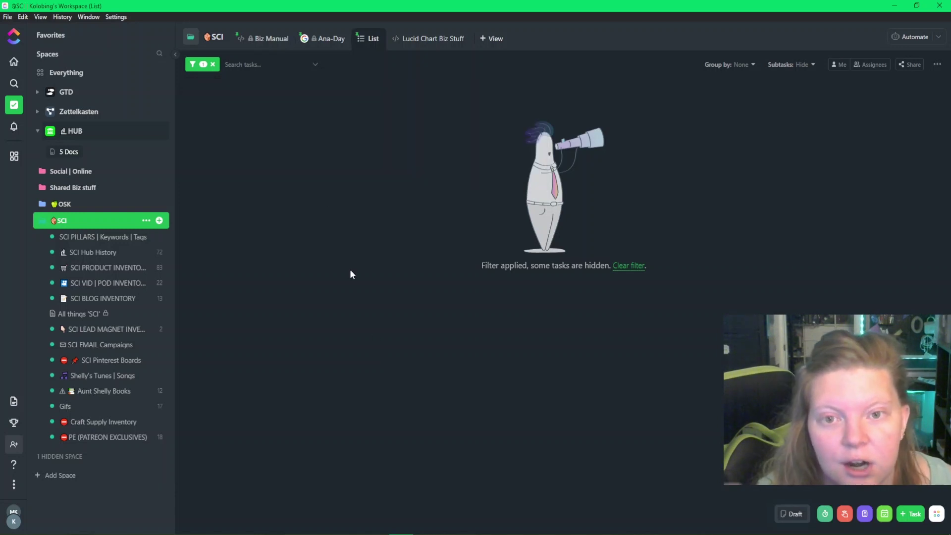
# - View the Lucid Chart Biz Stuff embed and the SCI PILLARS | Keywords | Tags list
pyautogui.click(418, 46)
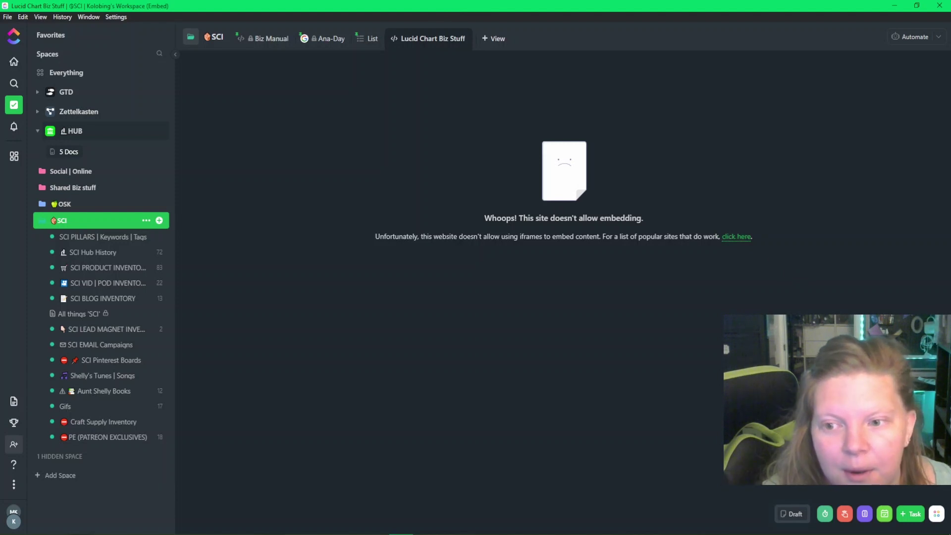
pyautogui.click(100, 245)
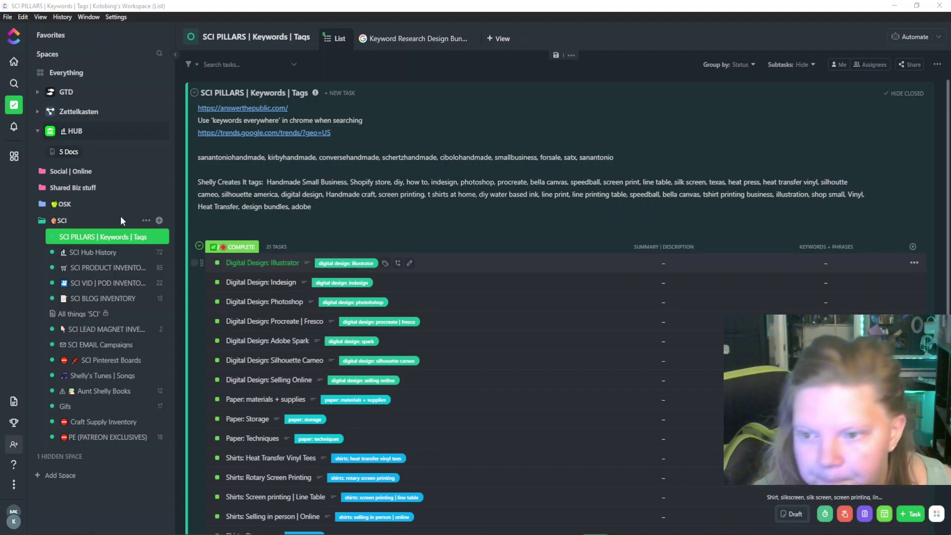
# - Open AFFILIATES + FAV PRODUCTS in the Shared Biz stuff folder and examine its FAV (affiliates) table
pyautogui.click(68, 187)
pyautogui.click(78, 209)
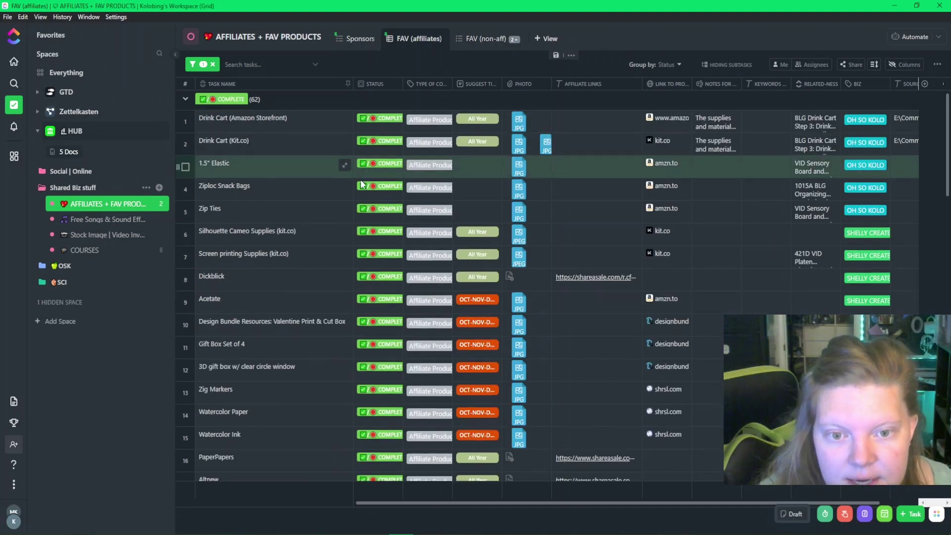
pyautogui.scroll(-8, 362, 184)
pyautogui.scroll(-5, 360, 182)
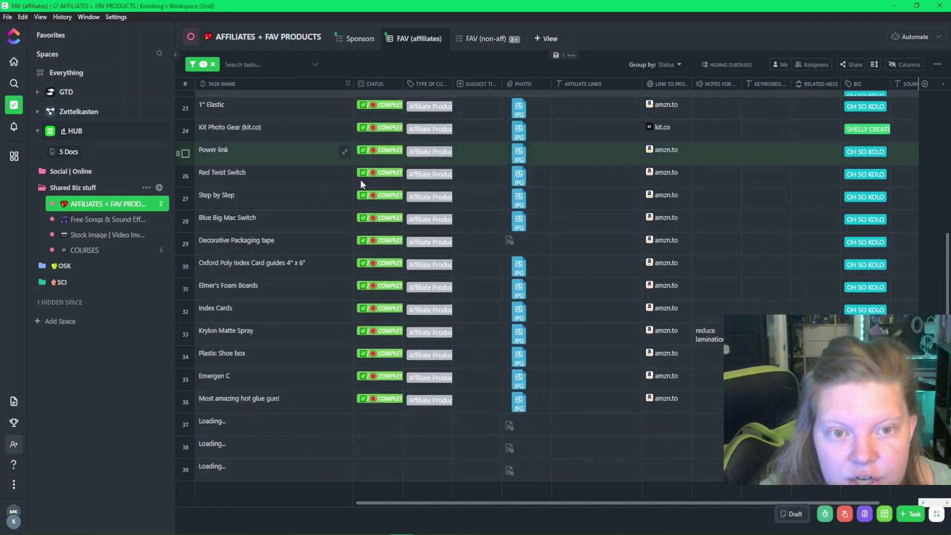
pyautogui.scroll(-2, 650, 248)
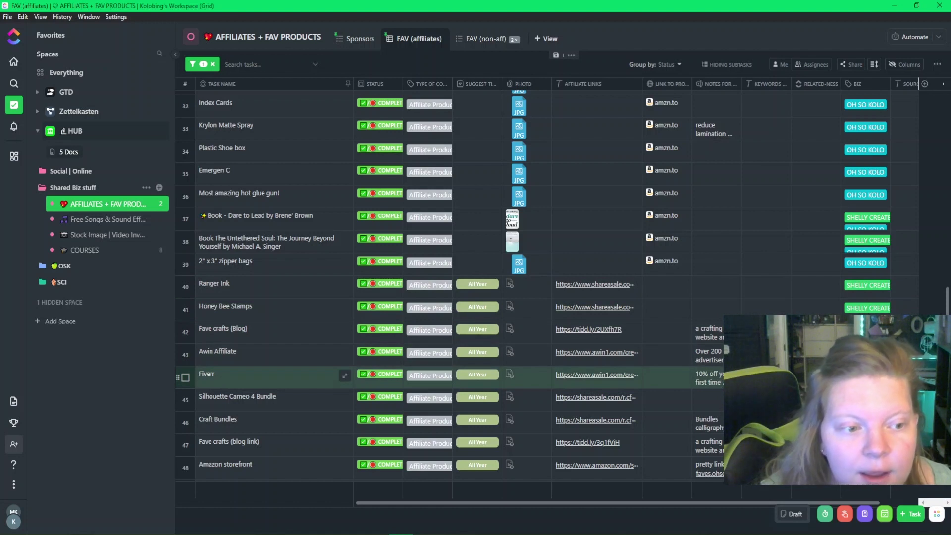
pyautogui.scroll(15, 451, 124)
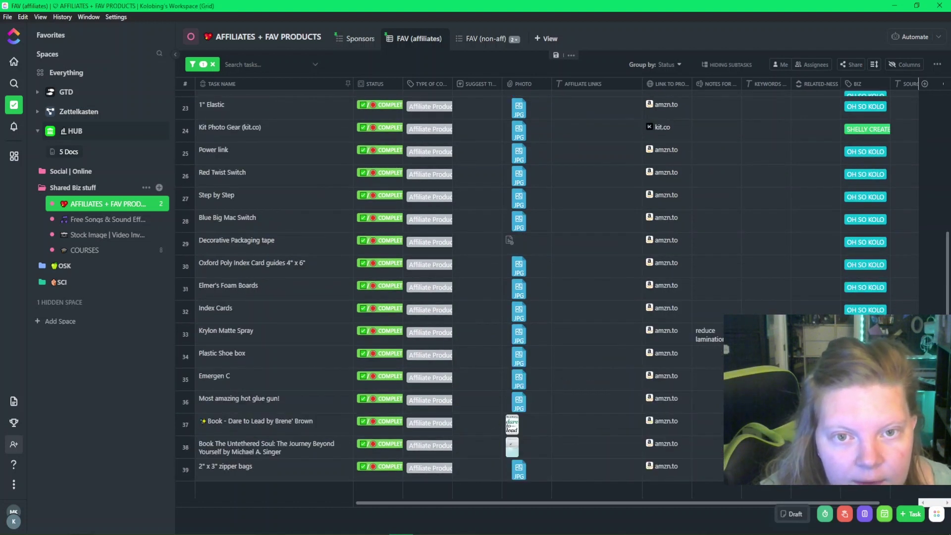
# - Clear the task search in the Sponsors view and look through the sponsor entries
pyautogui.click(356, 40)
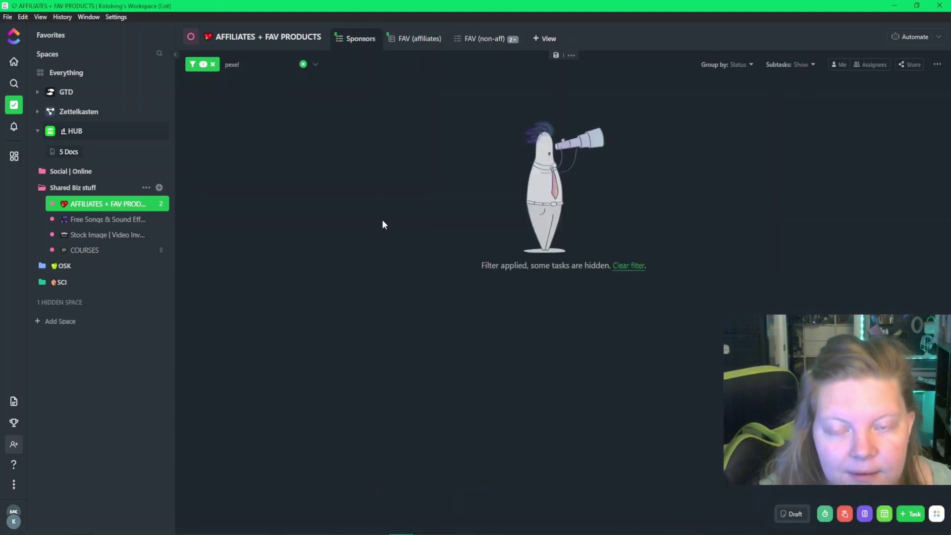
pyautogui.click(213, 65)
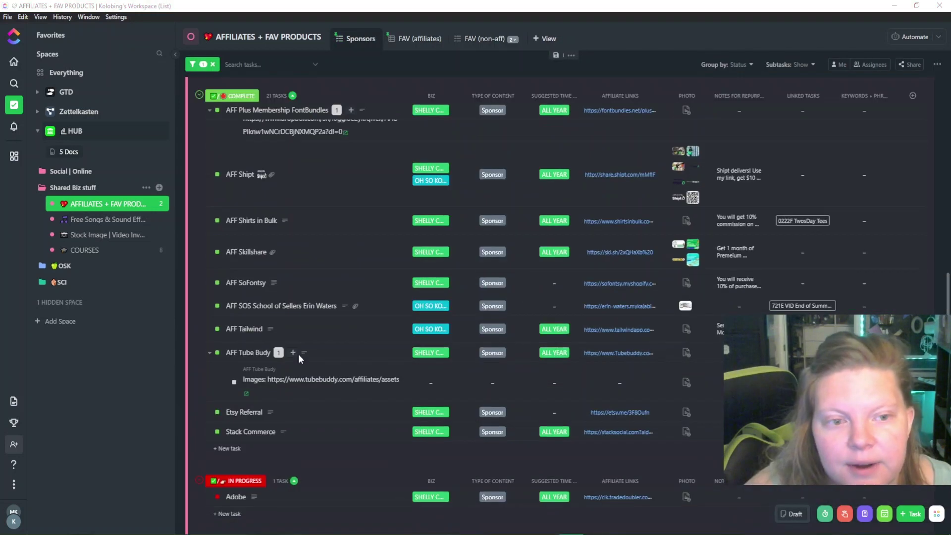
pyautogui.scroll(3, 298, 354)
pyautogui.scroll(5, 298, 354)
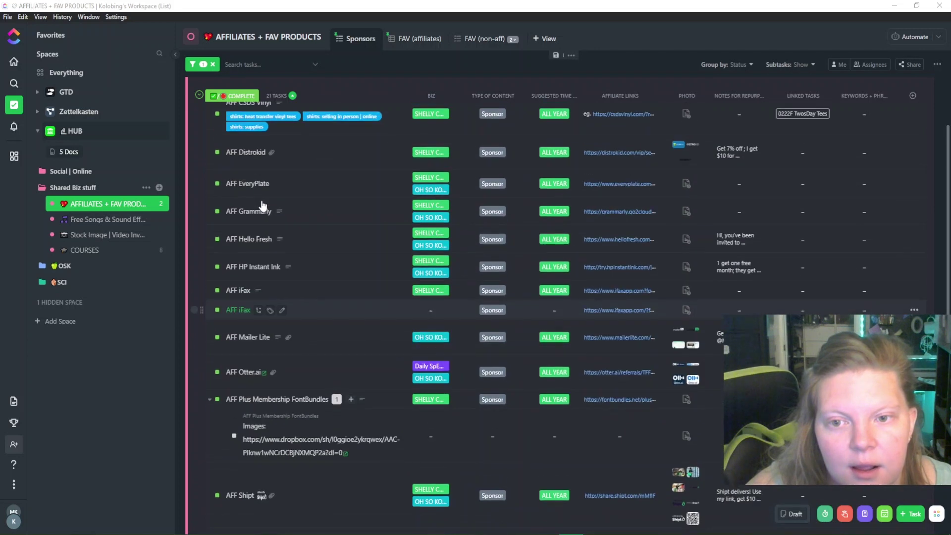
pyautogui.scroll(2, 262, 206)
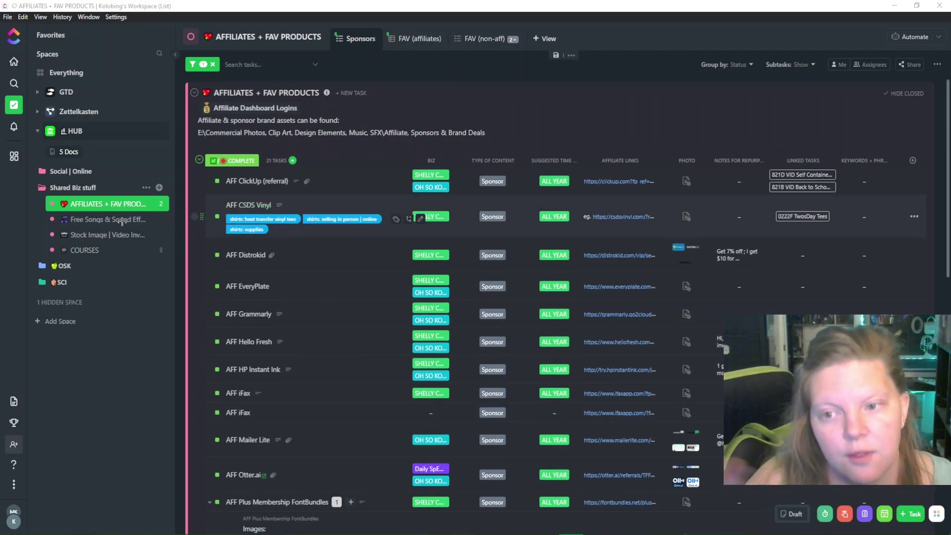
# - Look at the Stock Image | Video Inventory list in the Shared Biz stuff folder
pyautogui.click(85, 221)
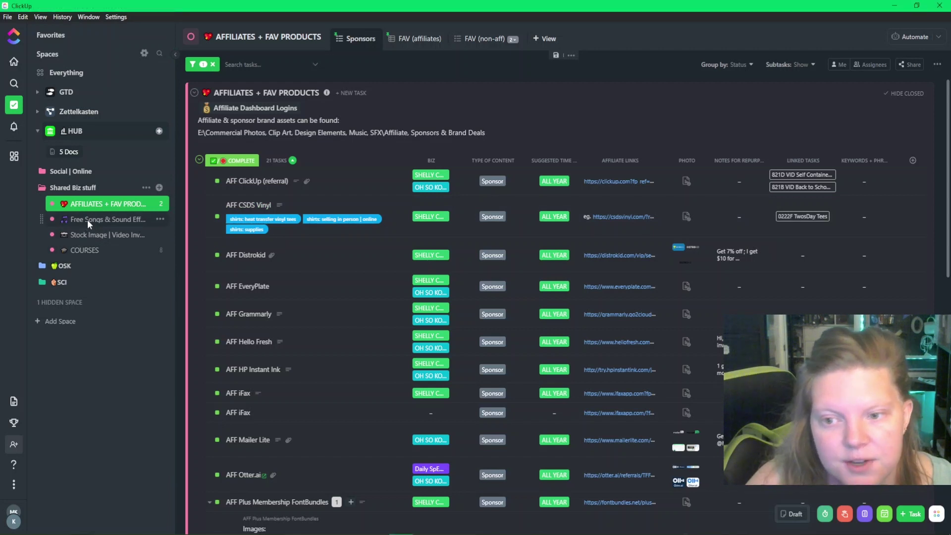
pyautogui.click(102, 239)
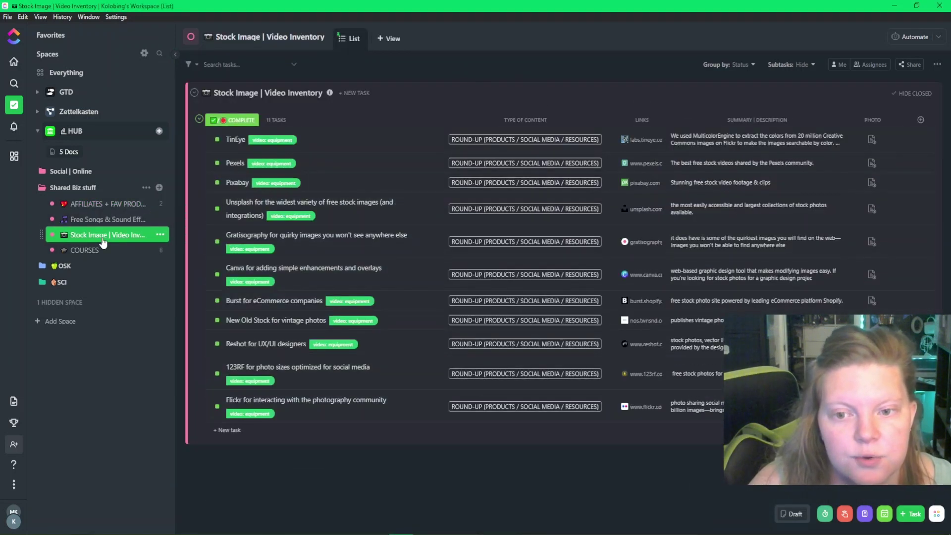
pyautogui.click(55, 282)
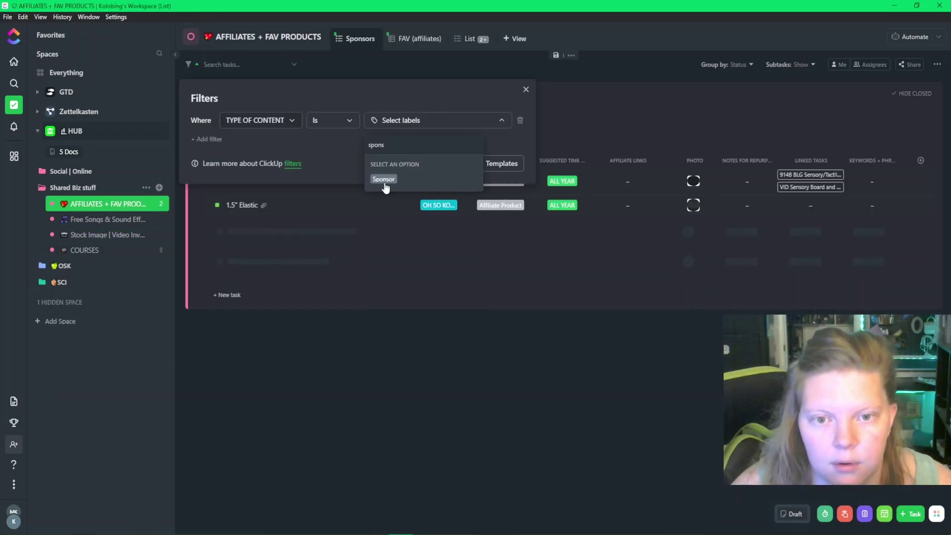
# - Filter the Sponsors view to tasks whose TYPE OF CONTENT is Sponsor and close the filter settings
pyautogui.click(384, 179)
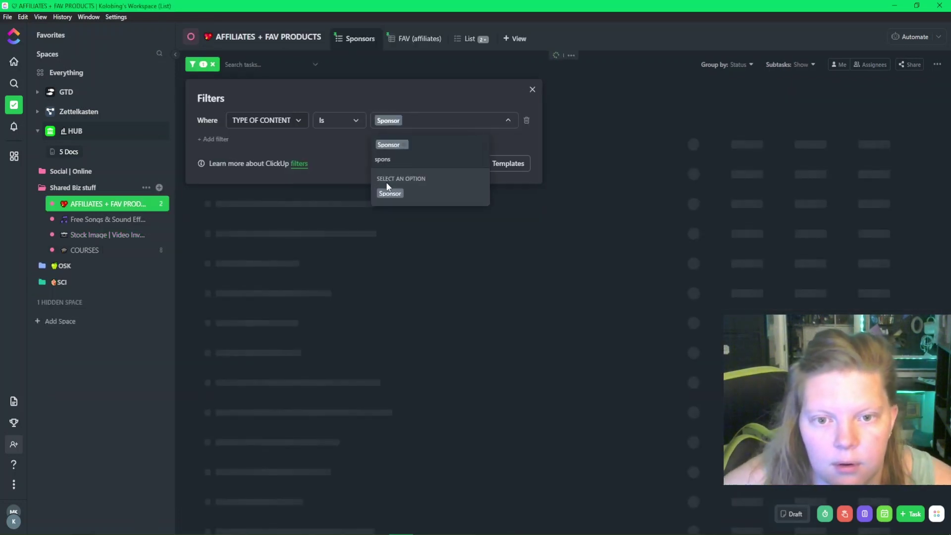
pyautogui.click(470, 74)
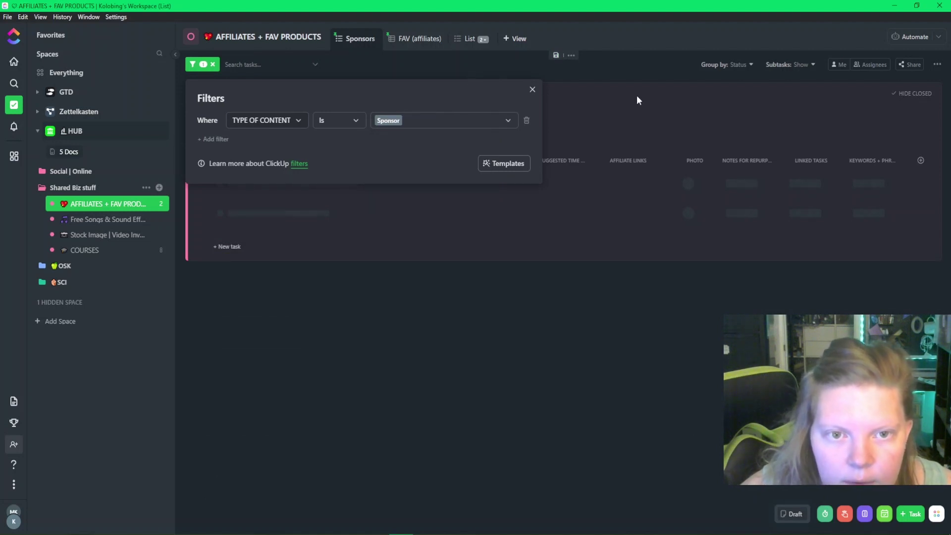
pyautogui.click(620, 90)
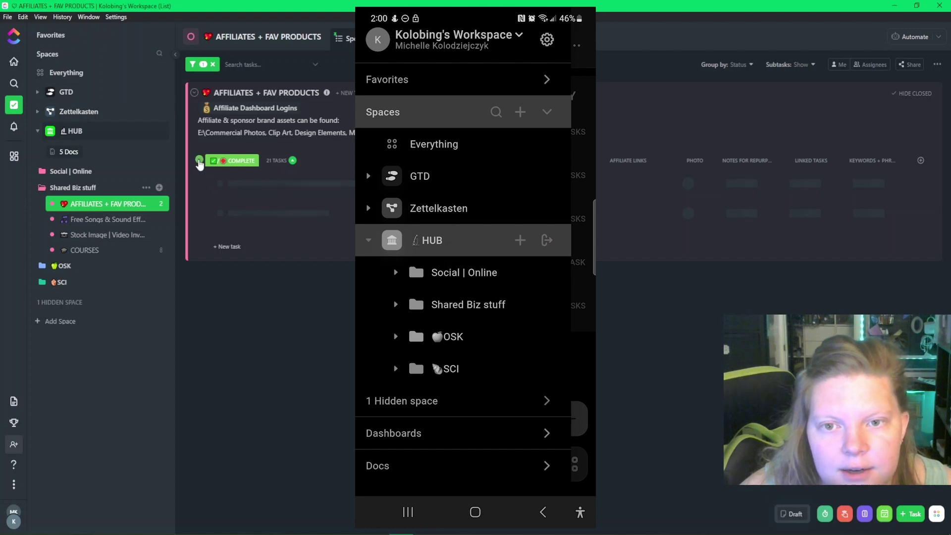
# - In the ClickUp mobile app, expand the SCI folder under HUB and look through its lists
pyautogui.click(463, 369)
pyautogui.click(484, 372)
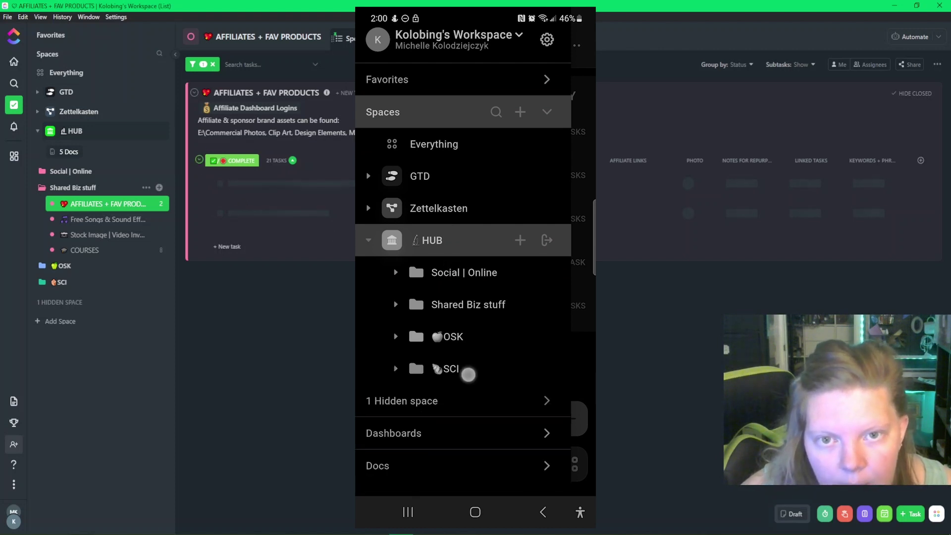
pyautogui.click(470, 372)
pyautogui.scroll(-8, 499, 352)
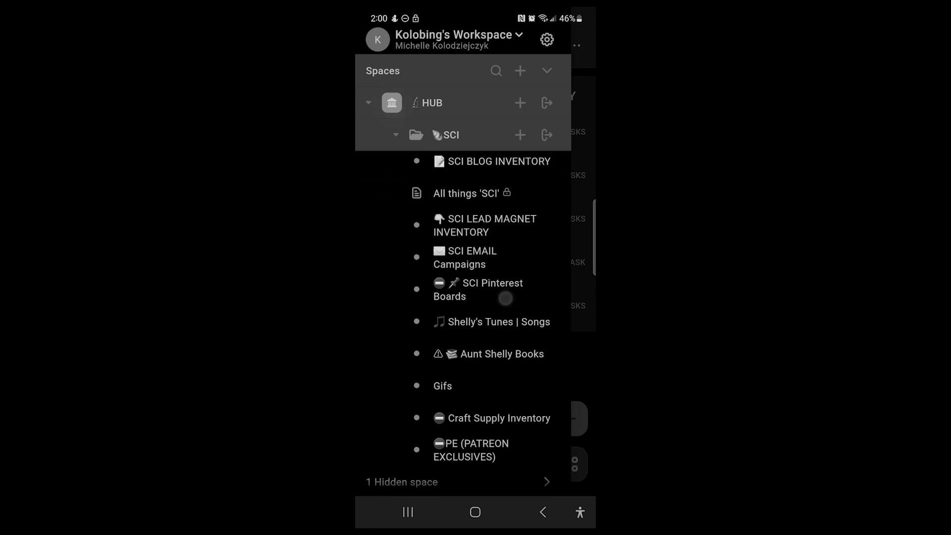
pyautogui.scroll(-3, 505, 297)
pyautogui.click(486, 436)
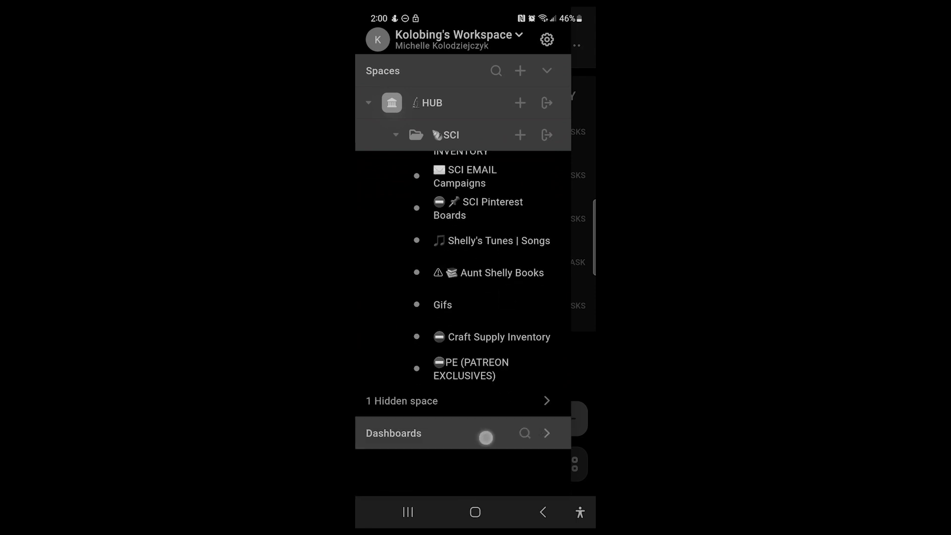
pyautogui.scroll(-1, 503, 325)
pyautogui.click(476, 412)
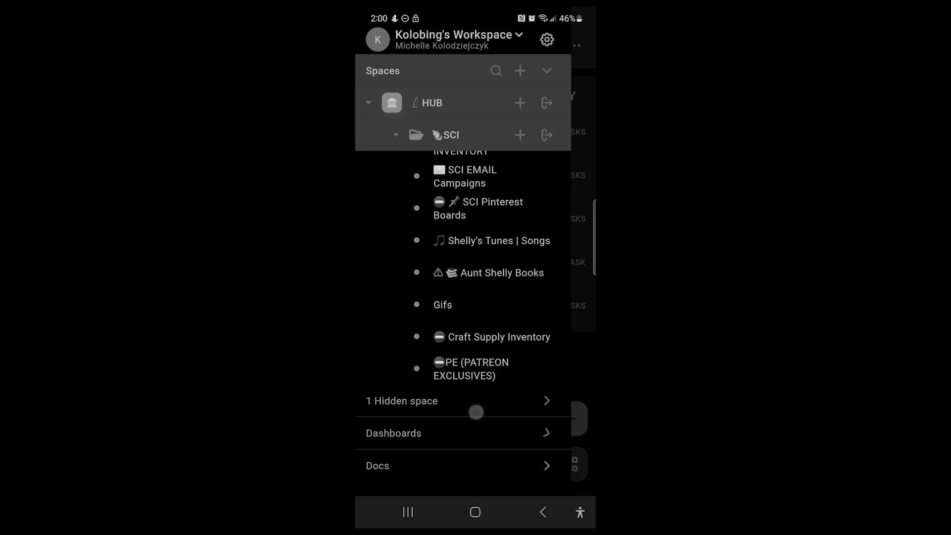
# - In the mobile app, expand the Docs section, list all docs and choose the All things 'SCI' doc
pyautogui.click(467, 472)
pyautogui.scroll(-3, 497, 443)
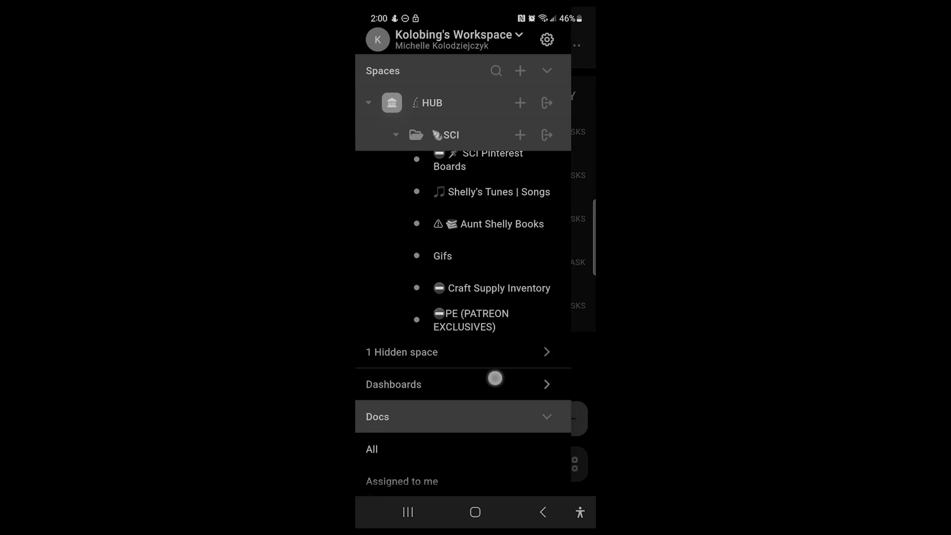
pyautogui.click(479, 374)
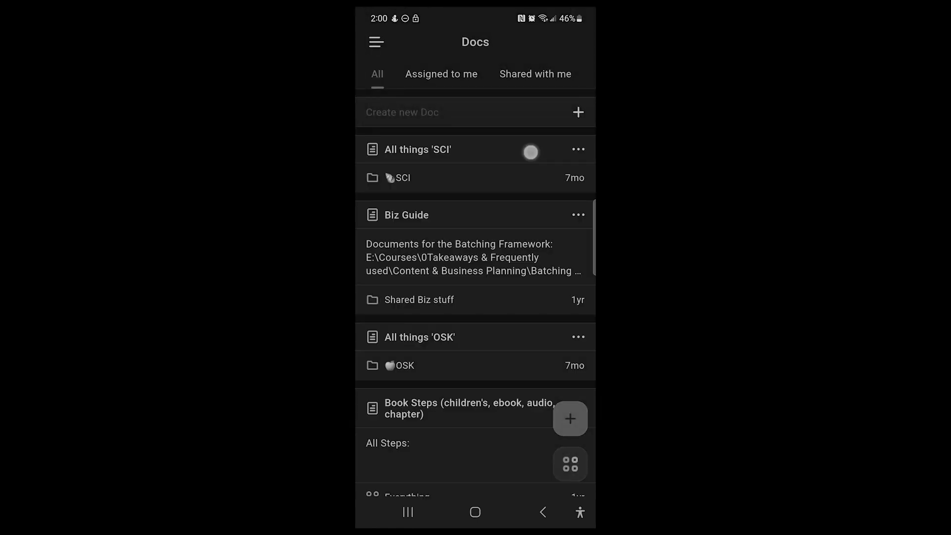
pyautogui.click(531, 152)
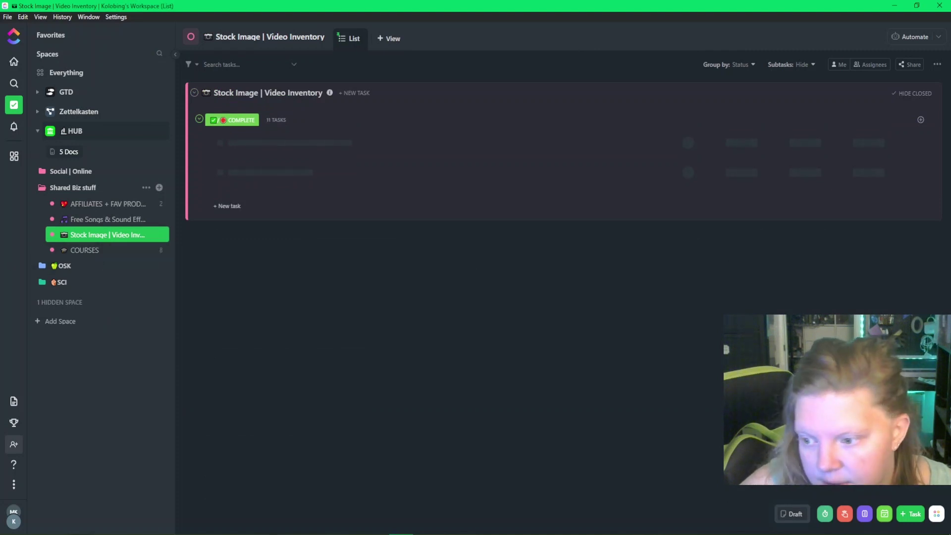
# - In the desktop ClickUp app, expand the SCI folder, look at its SCI PILLARS | Keywords | Tags list and return to the folder
pyautogui.click(123, 282)
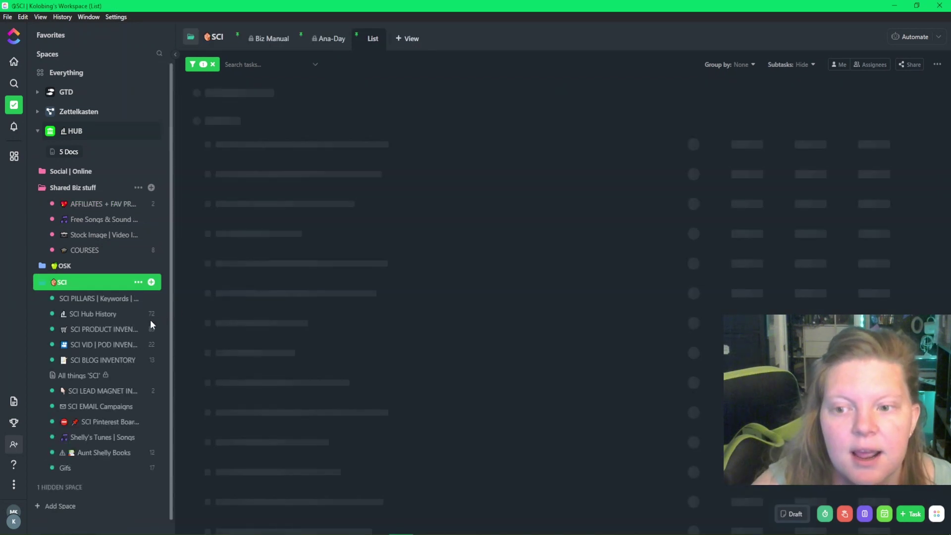
pyautogui.click(99, 299)
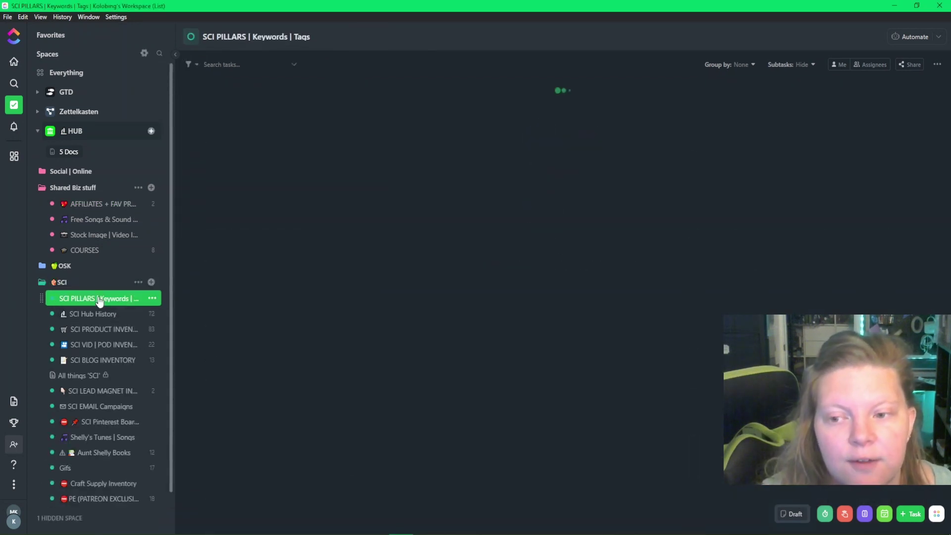
pyautogui.click(62, 281)
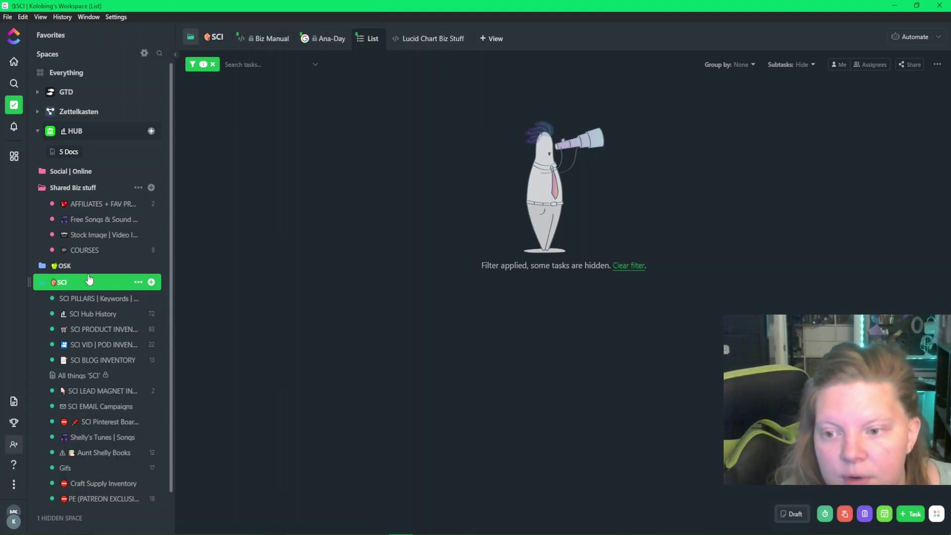
# - Open the All things 'SCI' doc from HUB's docs and view its brand page and the Important Links & Numbers subpage
pyautogui.click(74, 153)
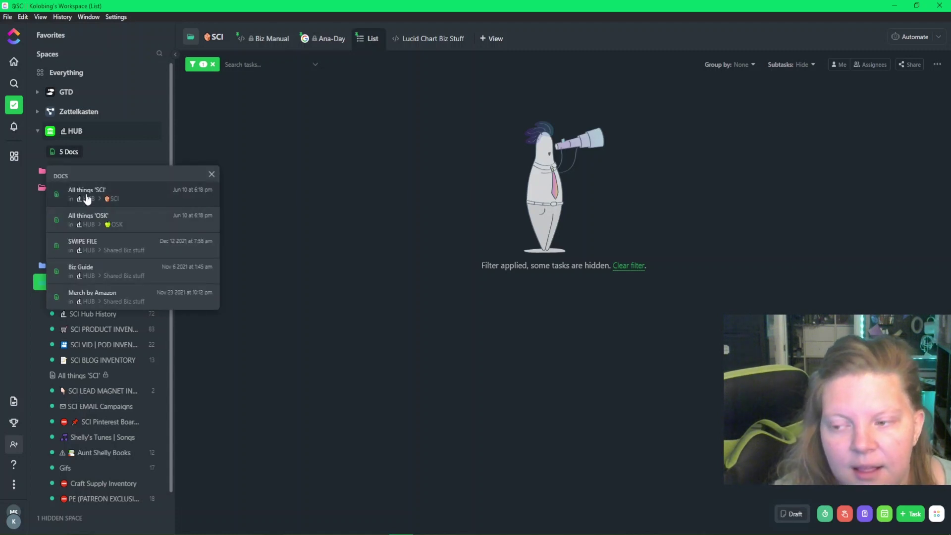
pyautogui.click(130, 196)
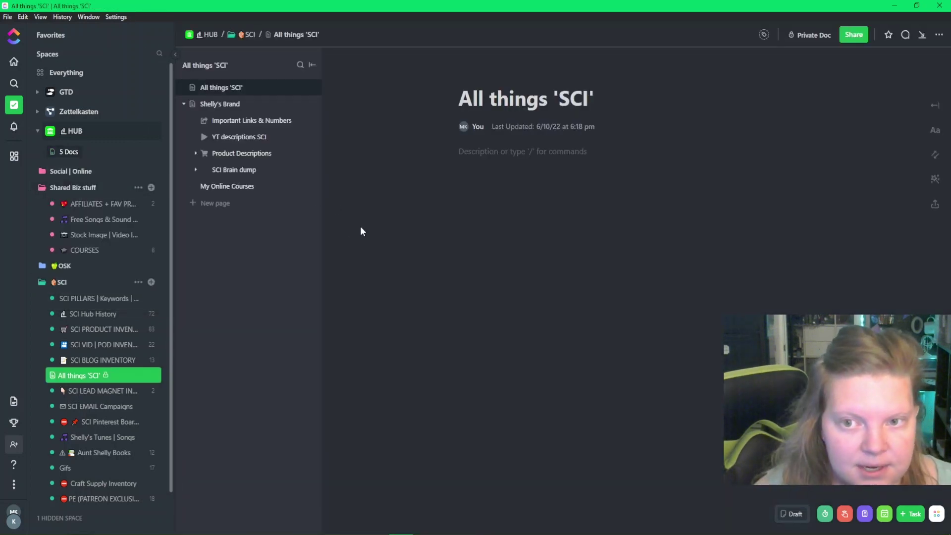
pyautogui.click(213, 104)
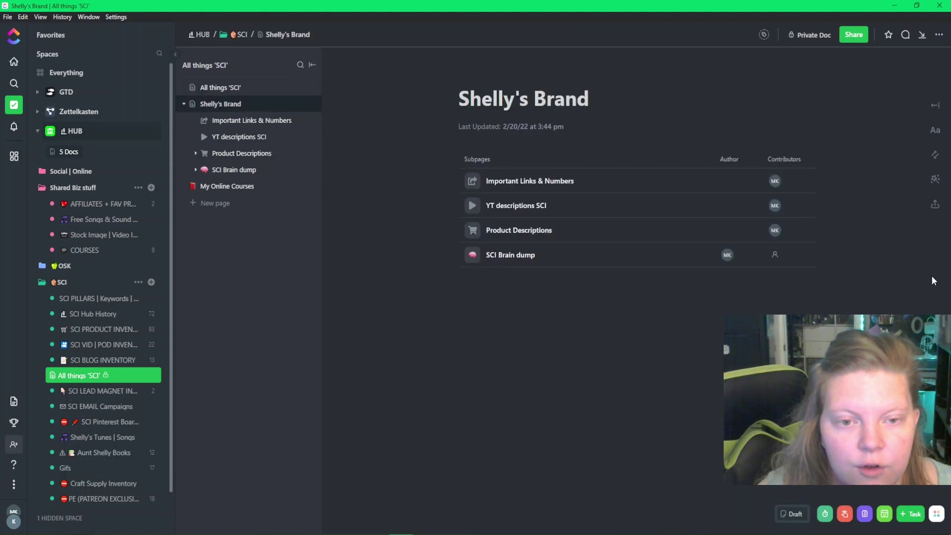
pyautogui.click(248, 122)
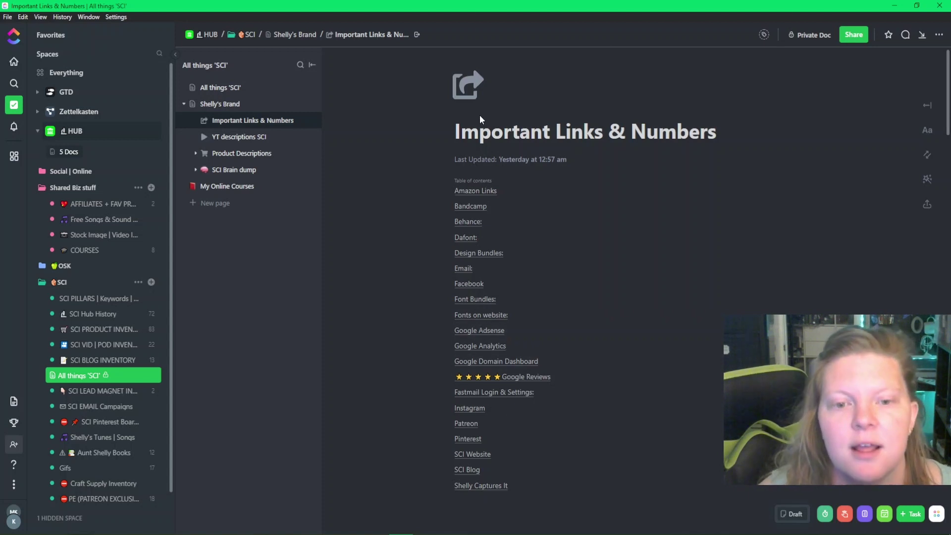
# - Look through the YT descriptions SCI and Product Descriptions pages of the All things 'SCI' doc
pyautogui.click(228, 138)
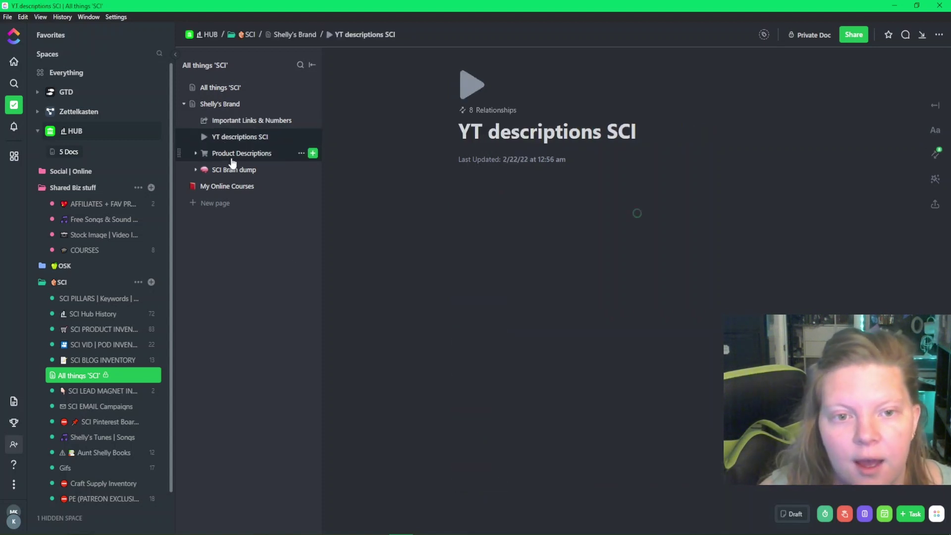
pyautogui.scroll(-15, 682, 243)
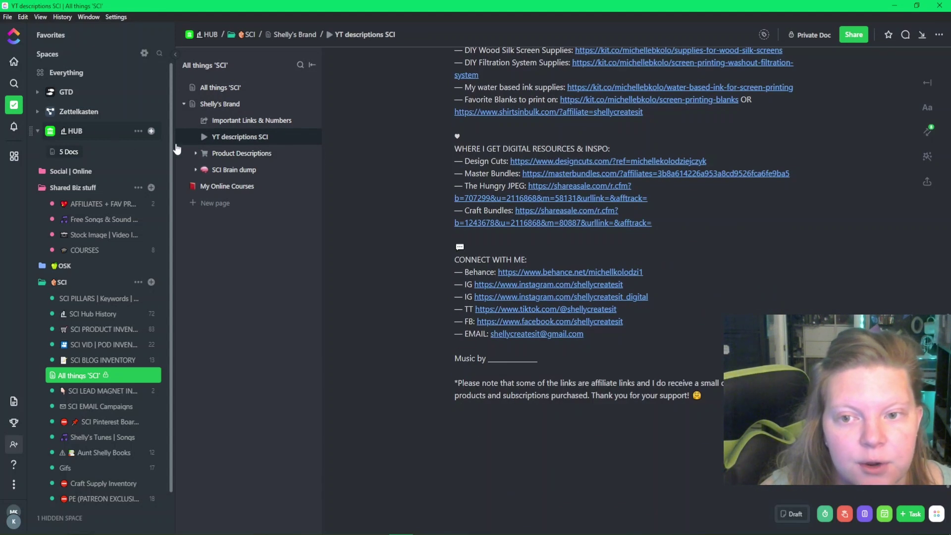
pyautogui.click(242, 153)
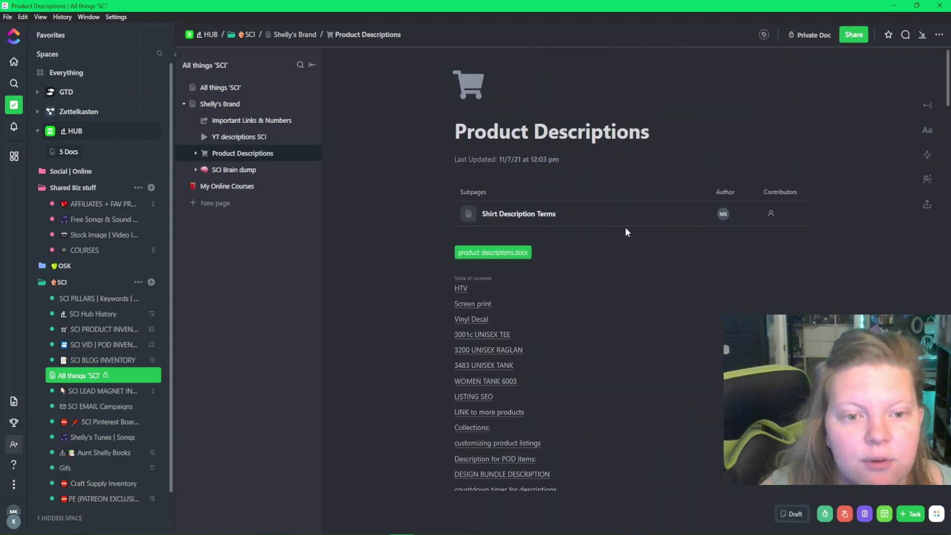
pyautogui.scroll(-2, 535, 267)
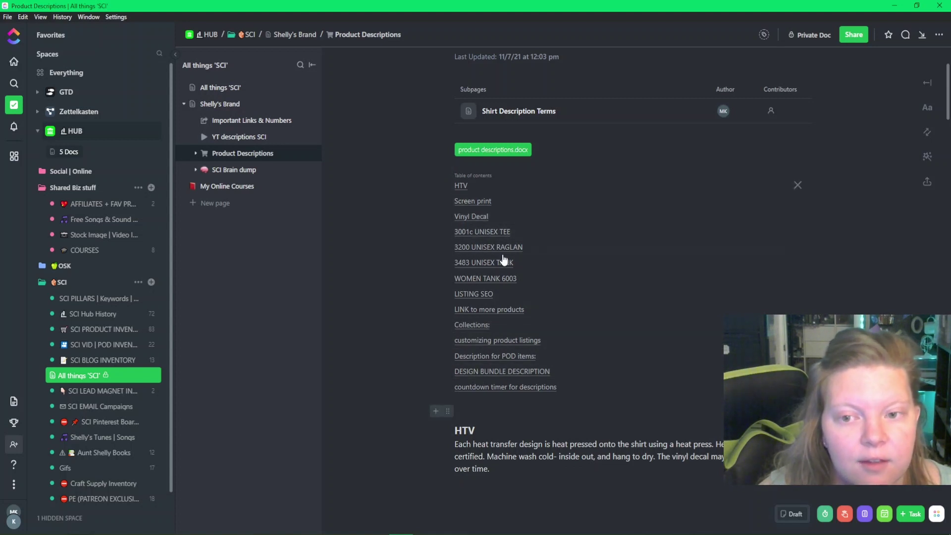
# - Look through the SCI Brain dump and My Online Courses pages, and return to the doc's All things 'SCI' page
pyautogui.click(222, 170)
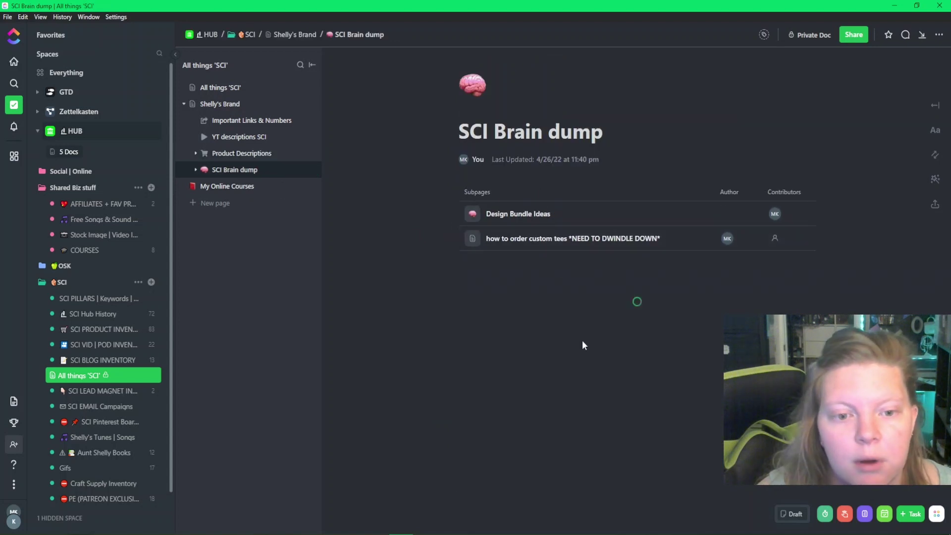
pyautogui.scroll(-10, 583, 341)
pyautogui.scroll(-5, 583, 341)
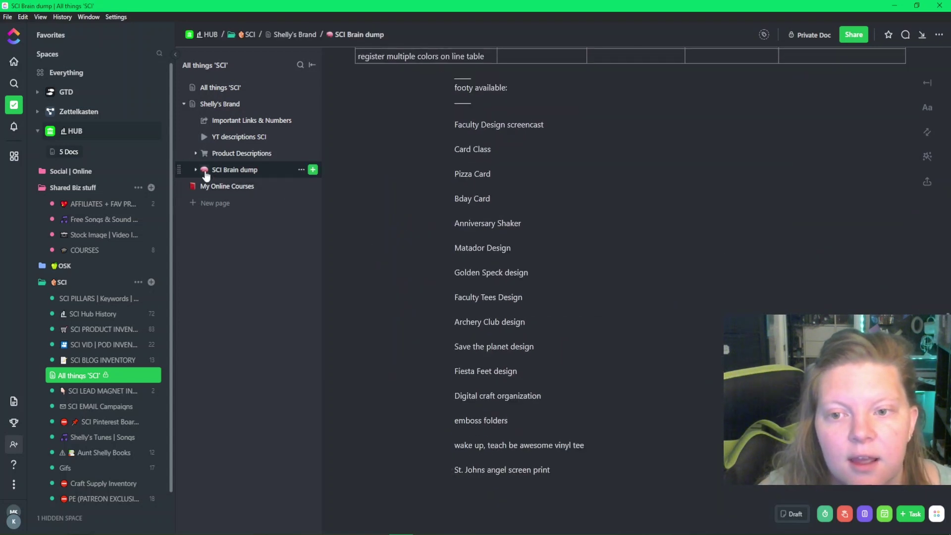
pyautogui.click(221, 187)
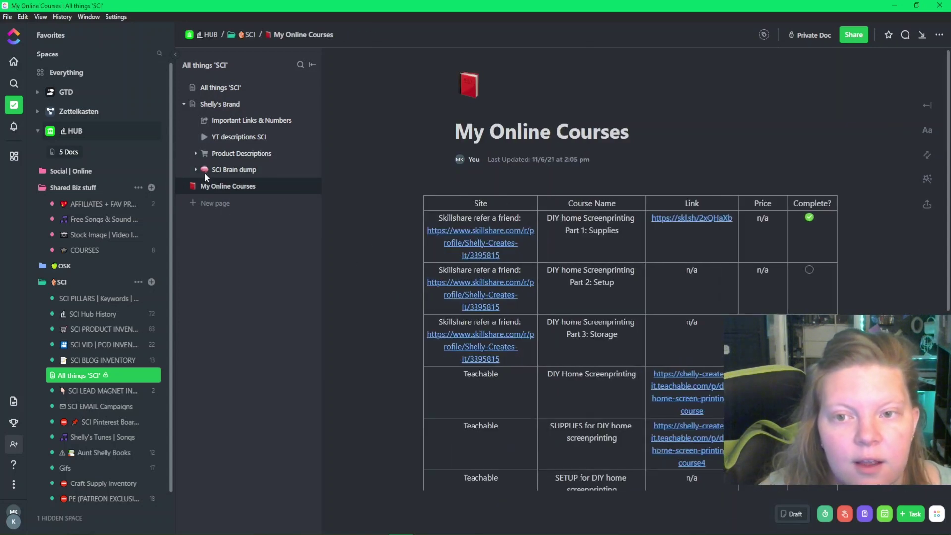
pyautogui.click(218, 87)
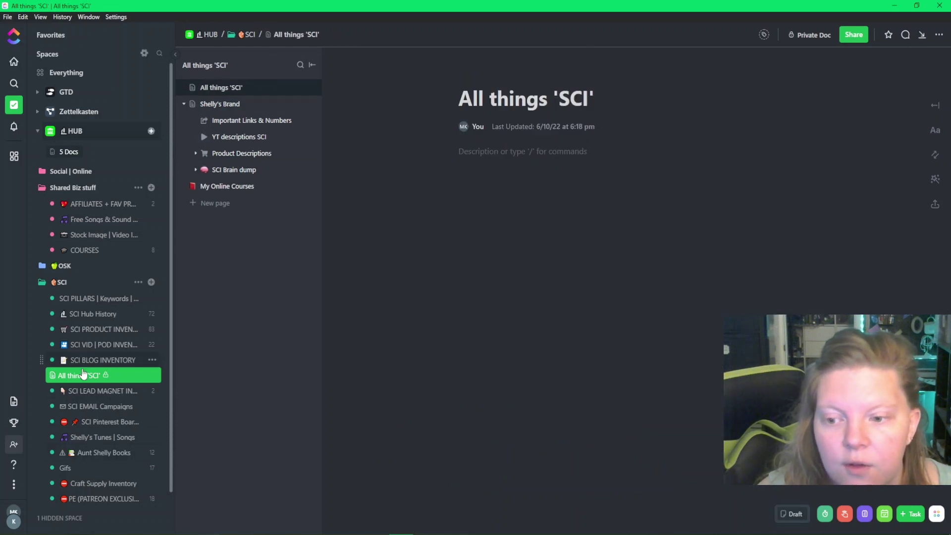
# - Open the SCI PILLARS | Keywords | Tags list and look through its tagged content topics
pyautogui.click(88, 299)
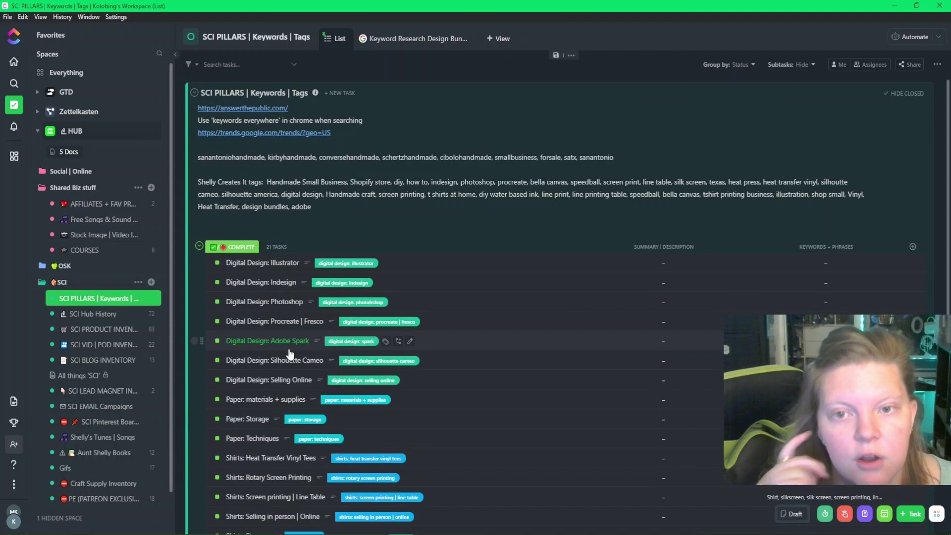
pyautogui.scroll(-3, 288, 352)
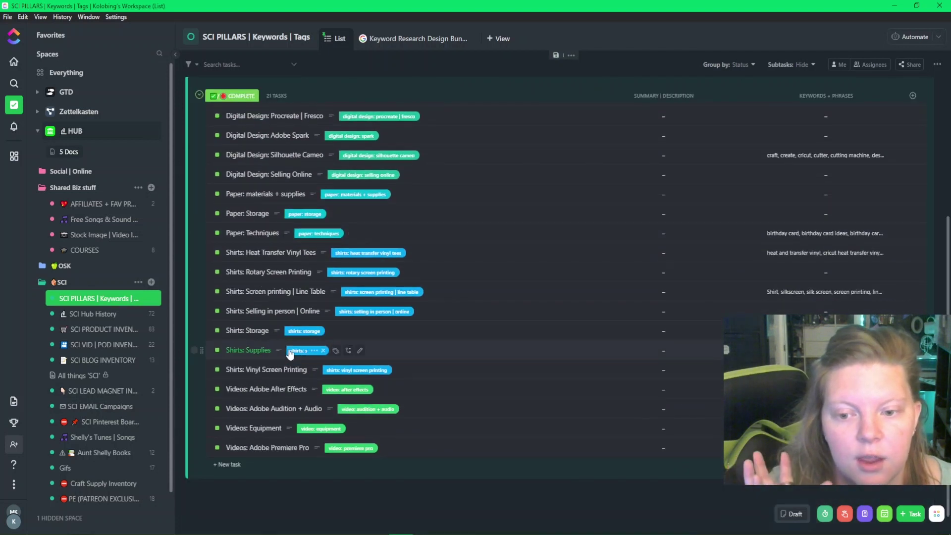
pyautogui.scroll(2, 290, 352)
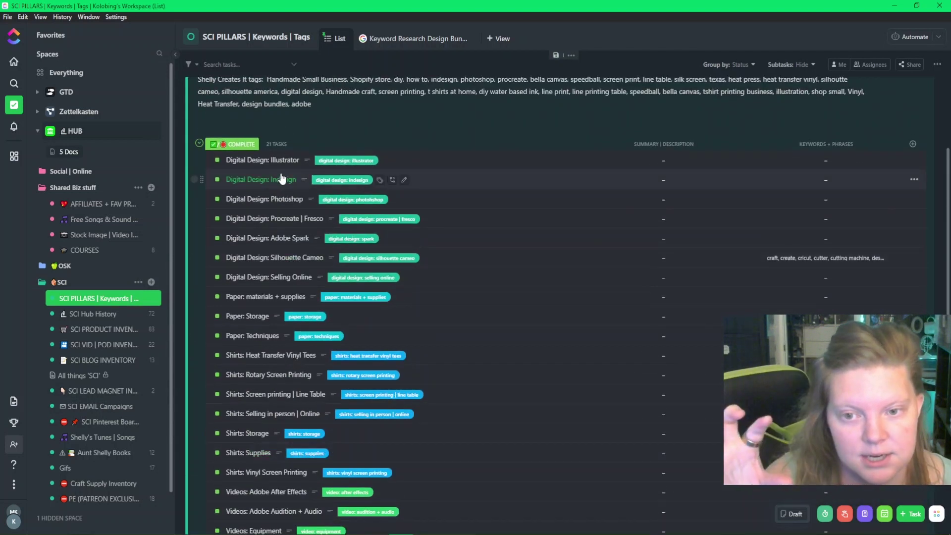
pyautogui.scroll(-2, 262, 422)
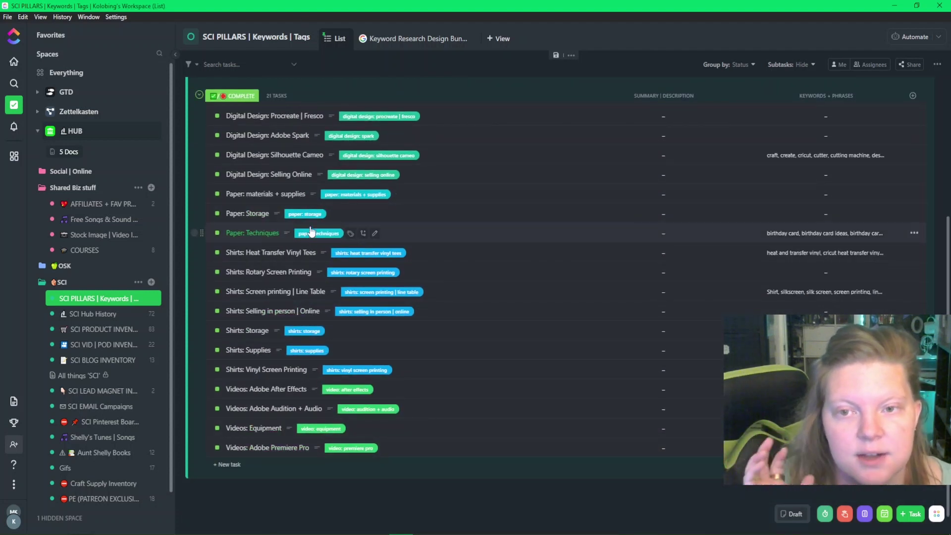
# - Open the SCI Hub History list and look through the yearly groups in its Quarter view
pyautogui.click(160, 53)
pyautogui.click(75, 314)
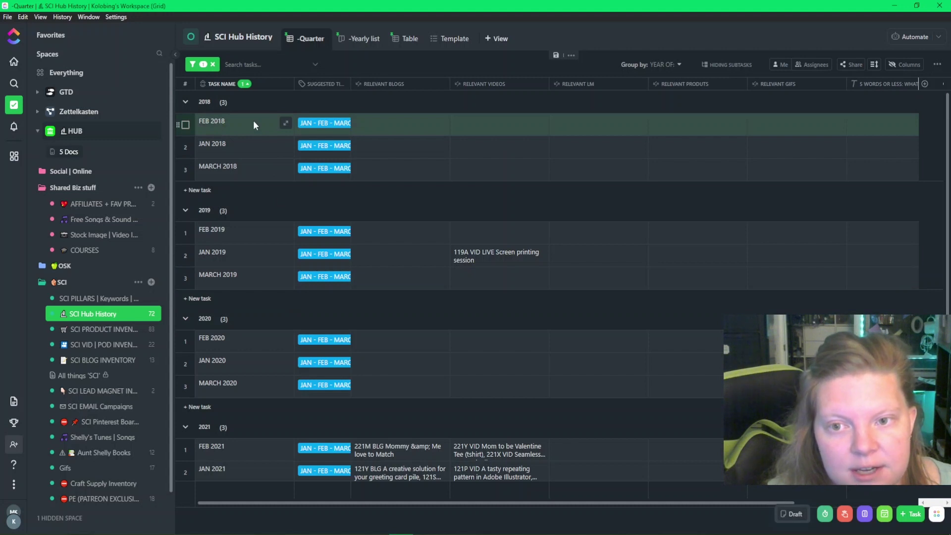
pyautogui.scroll(-3, 237, 299)
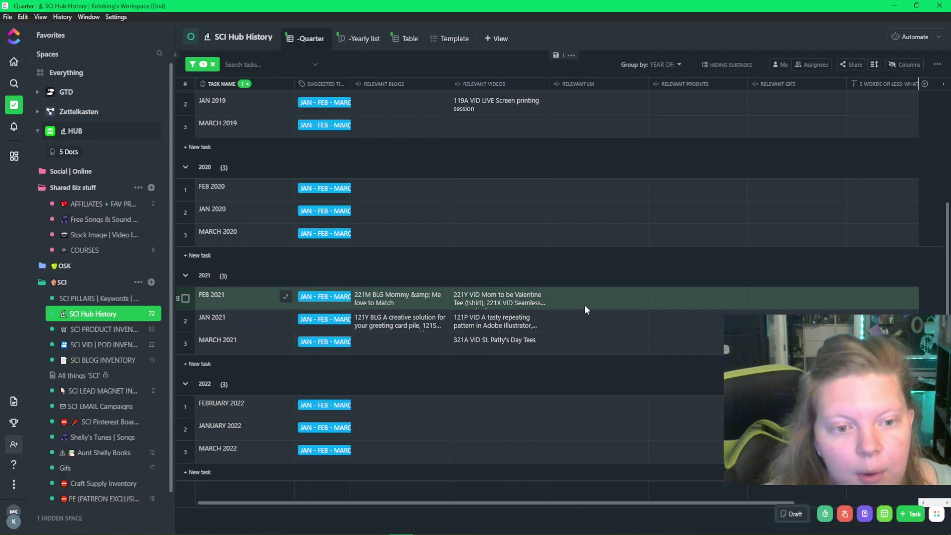
pyautogui.scroll(3, 216, 337)
pyautogui.scroll(-3, 335, 372)
# - View the SCI PRODUCT INVENTORY list, and collapse the WAITING ON group in the SCI VID | POD INVENTORY list
pyautogui.click(79, 330)
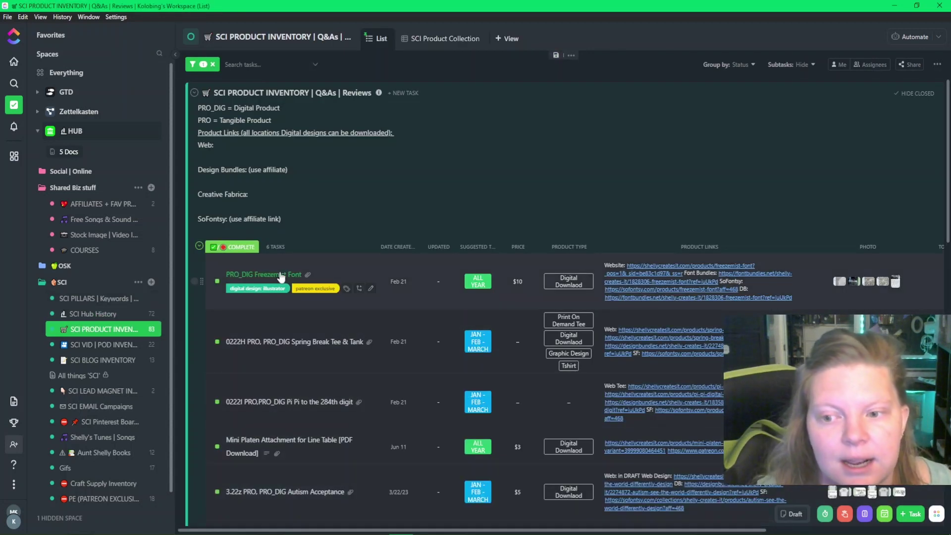
pyautogui.click(117, 346)
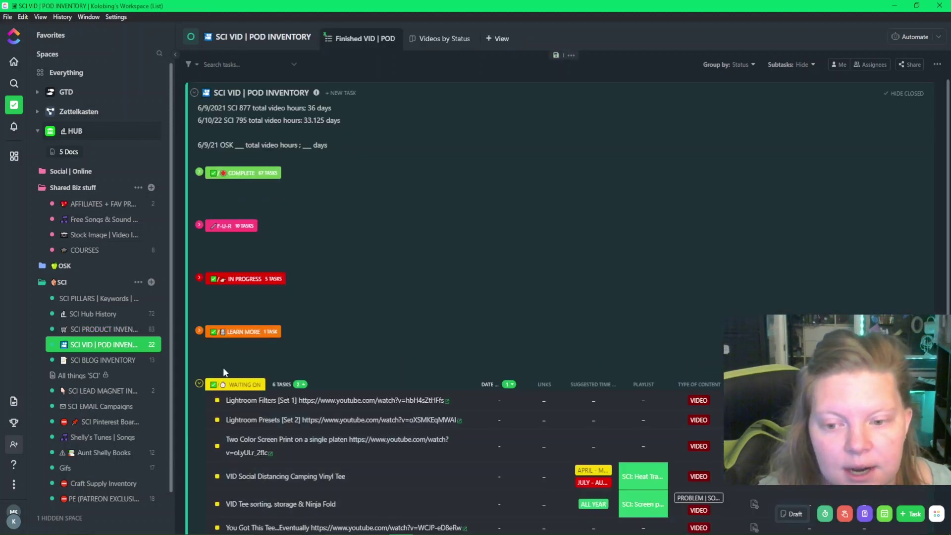
pyautogui.click(199, 383)
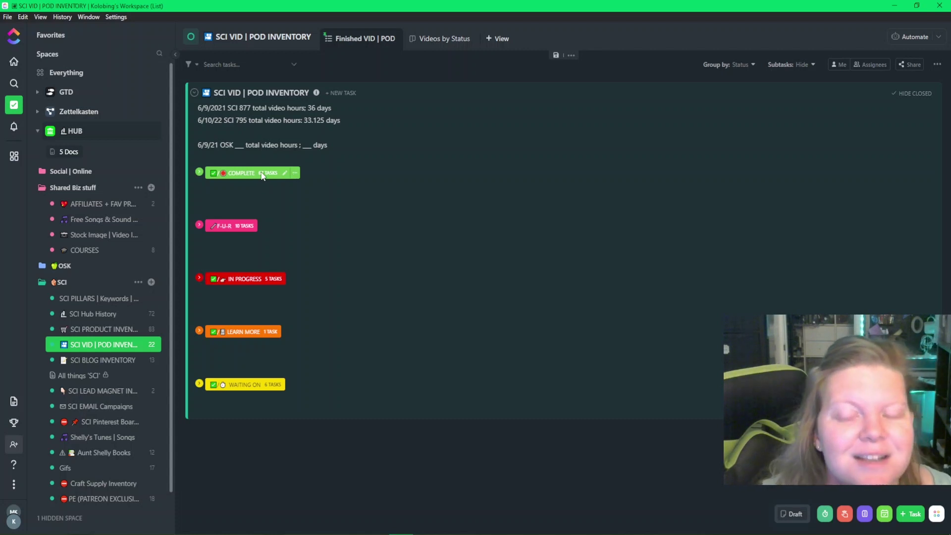
# - Look through the SCI BLOG INVENTORY, SCI LEAD MAGNET INVENTORY, SCI EMAIL Campaigns, songs and books lists in the SCI folder
pyautogui.click(85, 365)
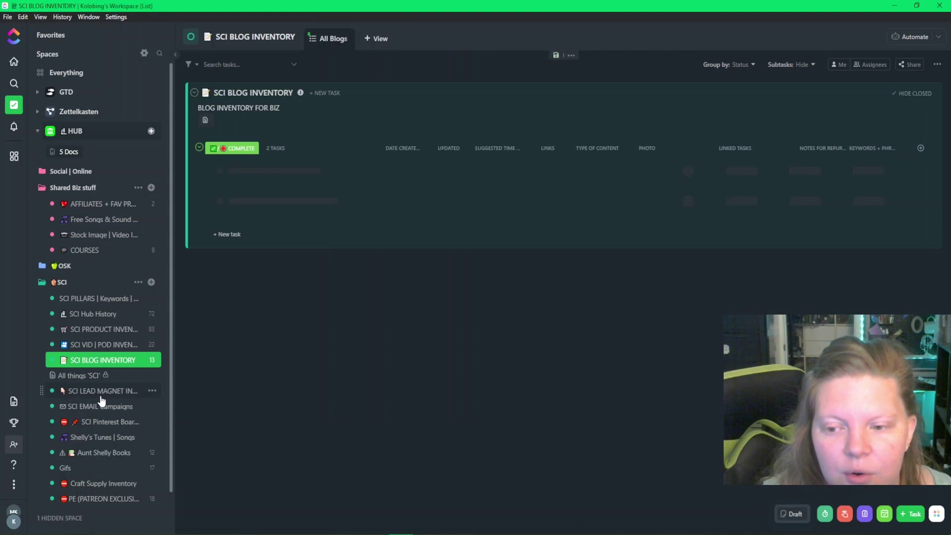
pyautogui.click(101, 398)
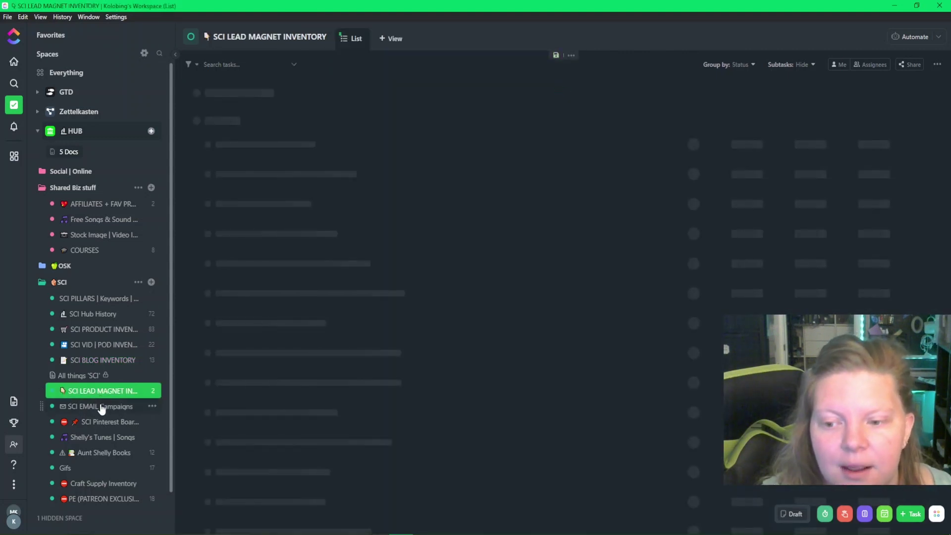
pyautogui.click(100, 421)
pyautogui.click(102, 412)
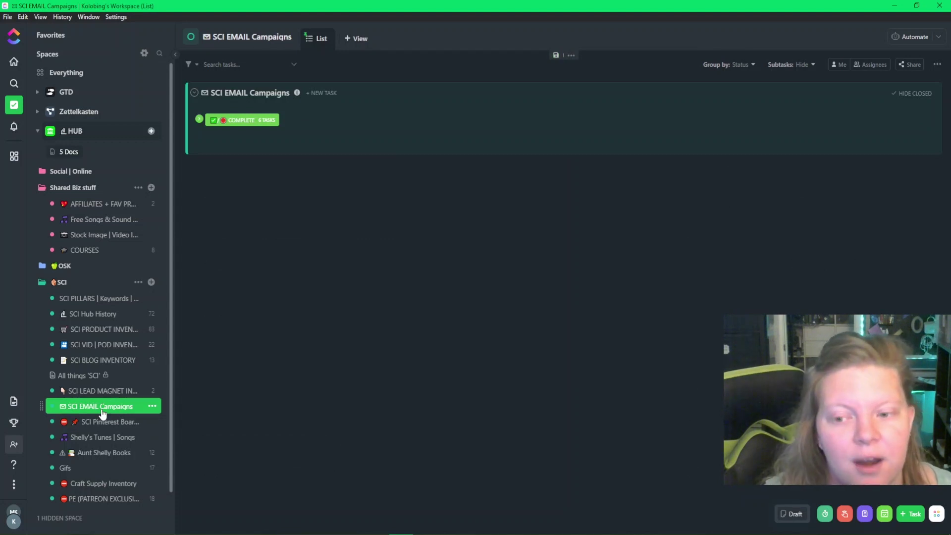
pyautogui.click(98, 438)
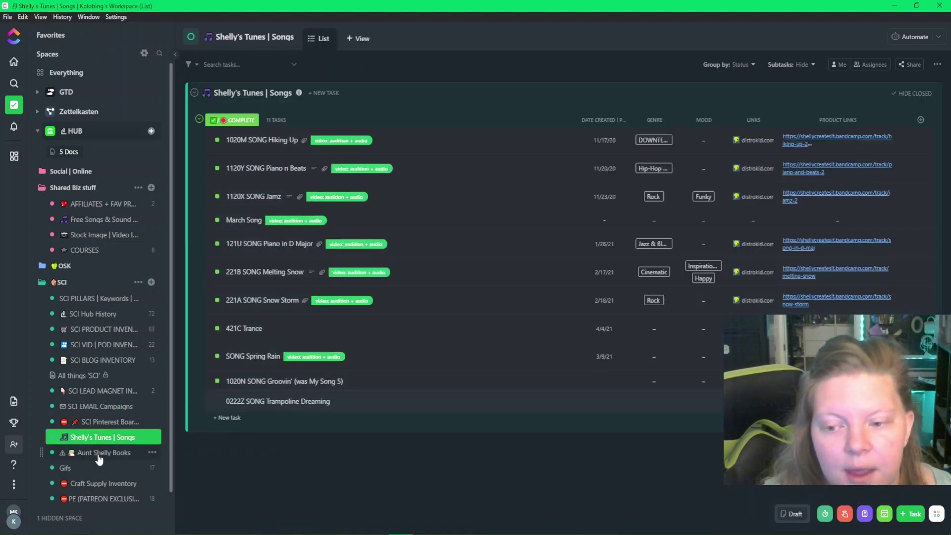
pyautogui.click(98, 457)
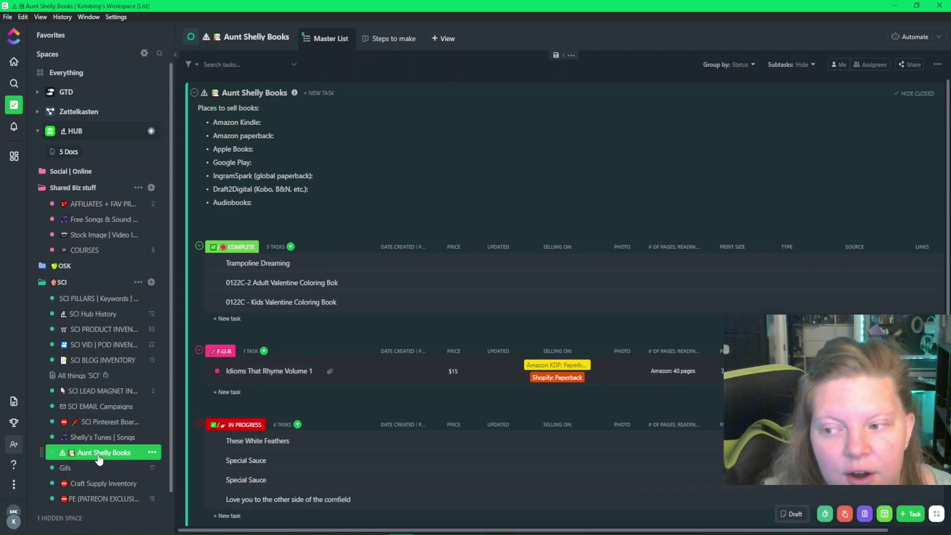
# - Expand the COMPLETE group in the SCI VID | POD INVENTORY list and look through the finished videos
pyautogui.click(106, 343)
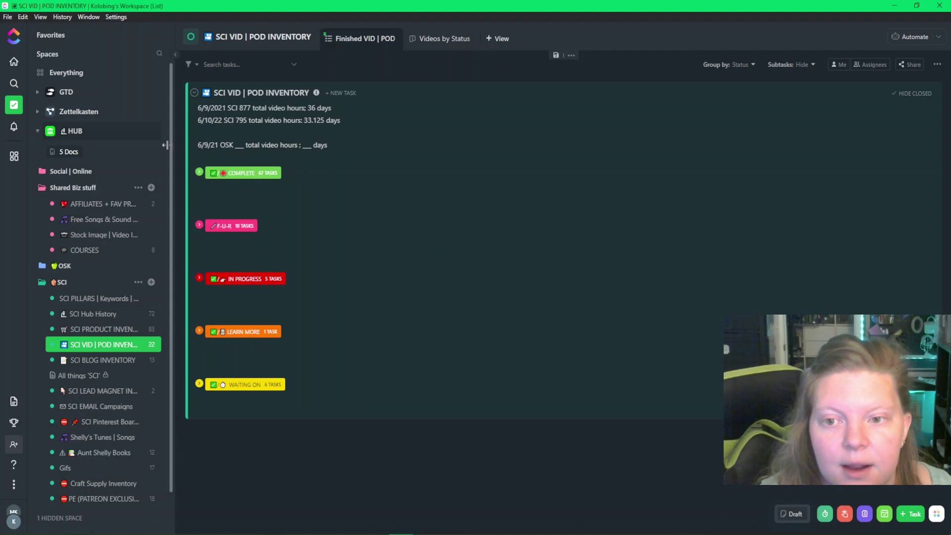
pyautogui.click(200, 173)
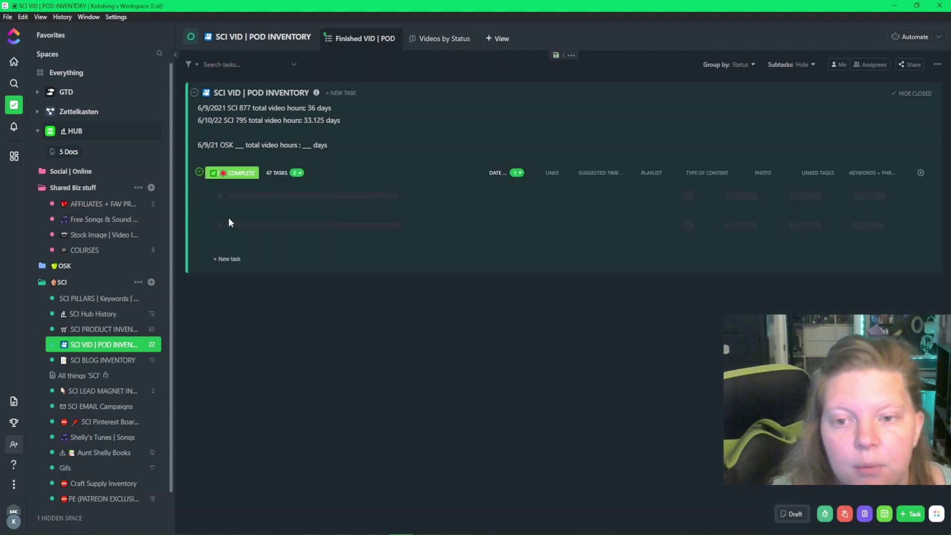
pyautogui.scroll(-10, 382, 388)
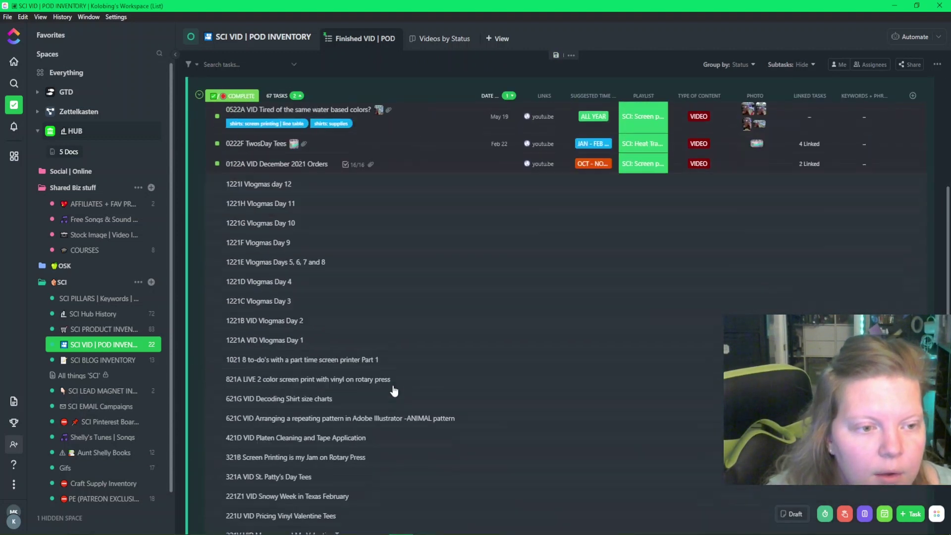
# - Open the 0222F TwosDay Tees task from the COMPLETE group and look through its fields and linked AFF CSDS Vinyl task
pyautogui.scroll(1, 438, 254)
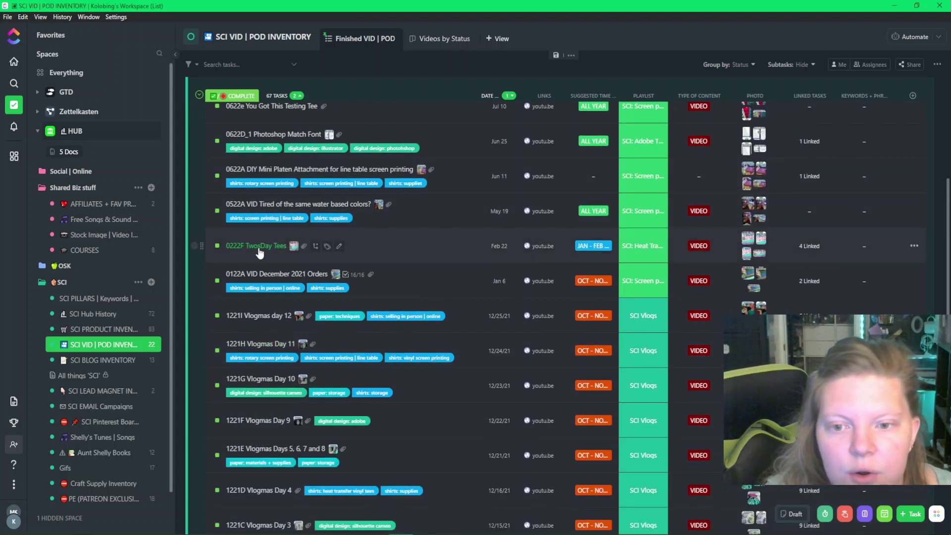
pyautogui.click(242, 254)
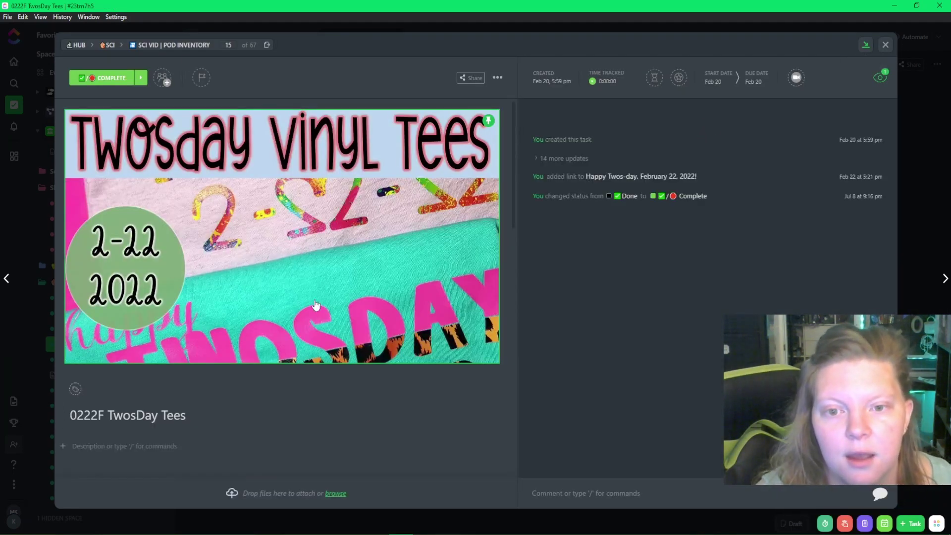
pyautogui.scroll(-6, 265, 270)
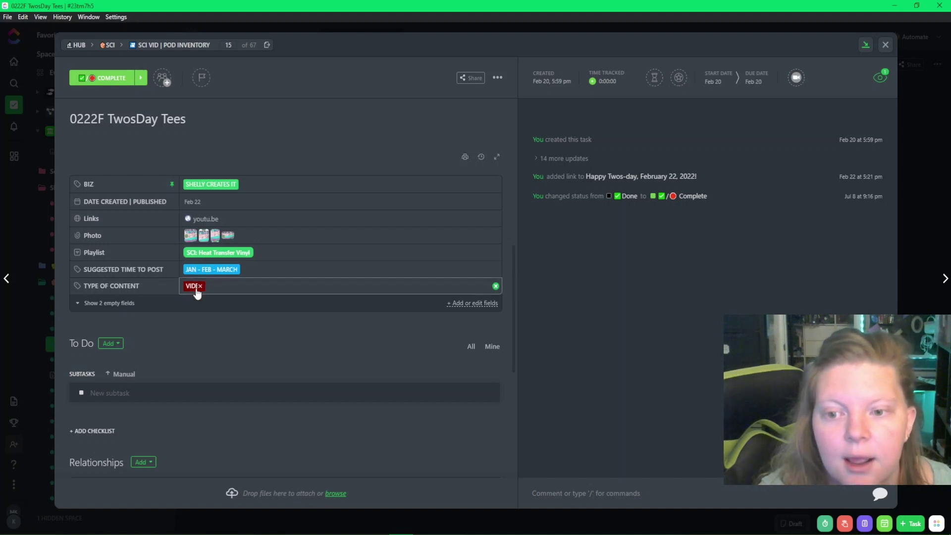
pyautogui.scroll(-4, 197, 293)
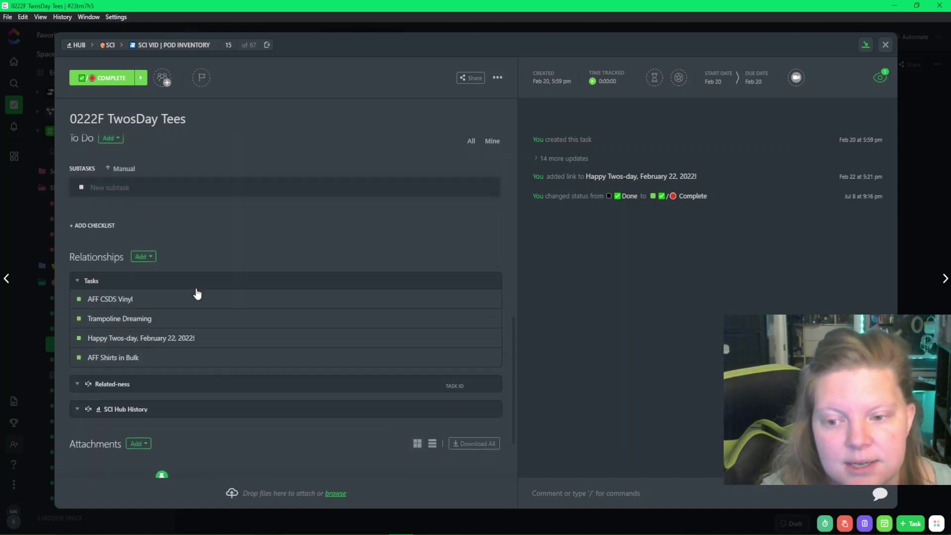
pyautogui.click(111, 300)
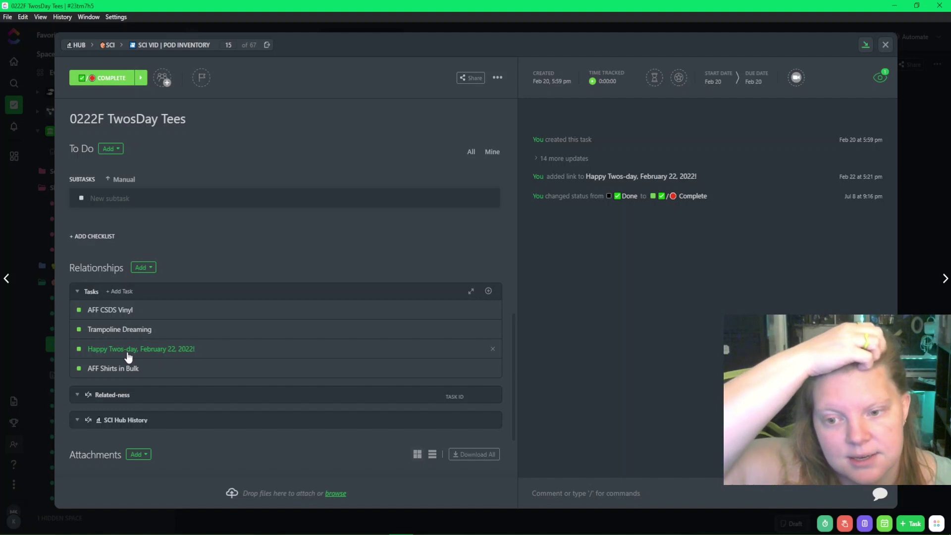
# - View the linked Happy Twos-day blog task, then return to 0222F TwosDay Tees and examine its relationships and attachments
pyautogui.click(128, 350)
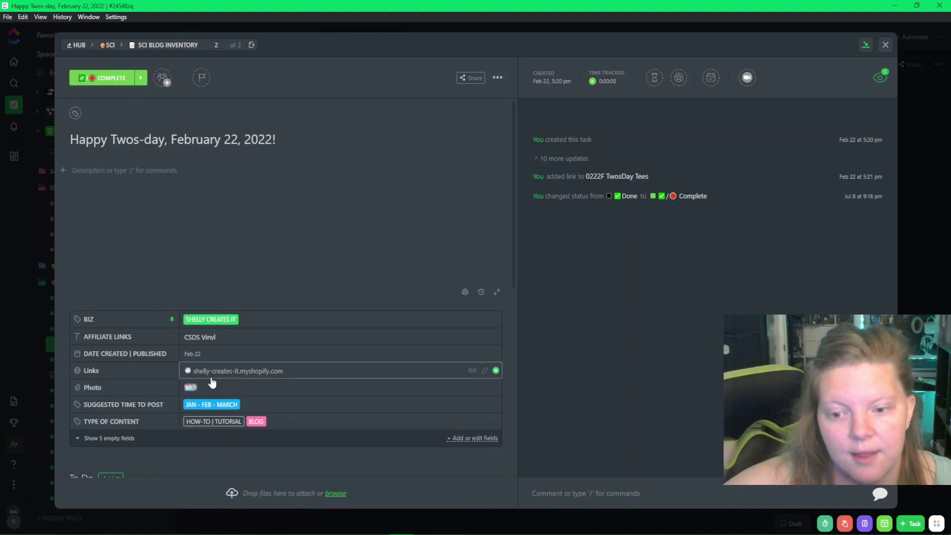
pyautogui.hotkey('alt', 'Left')
pyautogui.scroll(-6, 211, 400)
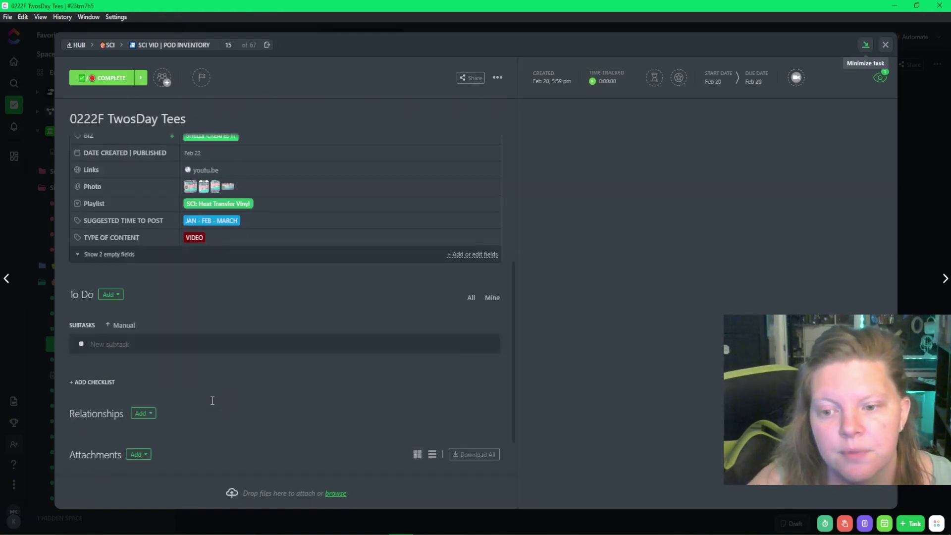
pyautogui.scroll(-3, 171, 287)
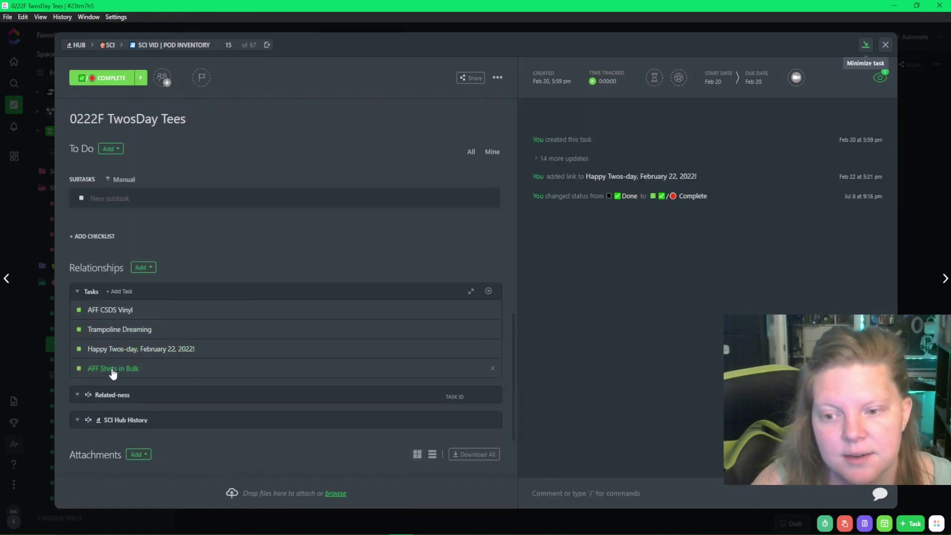
pyautogui.scroll(-3, 136, 381)
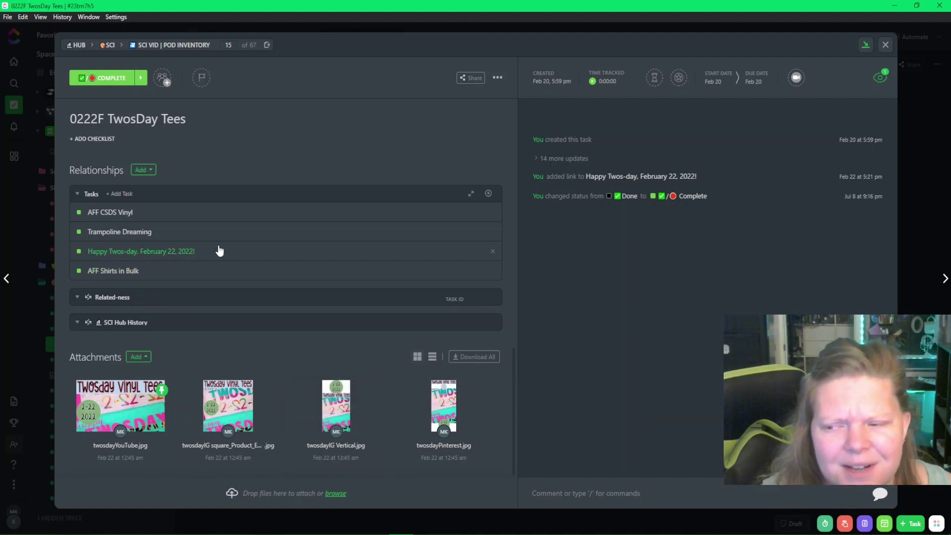
pyautogui.scroll(10, 220, 251)
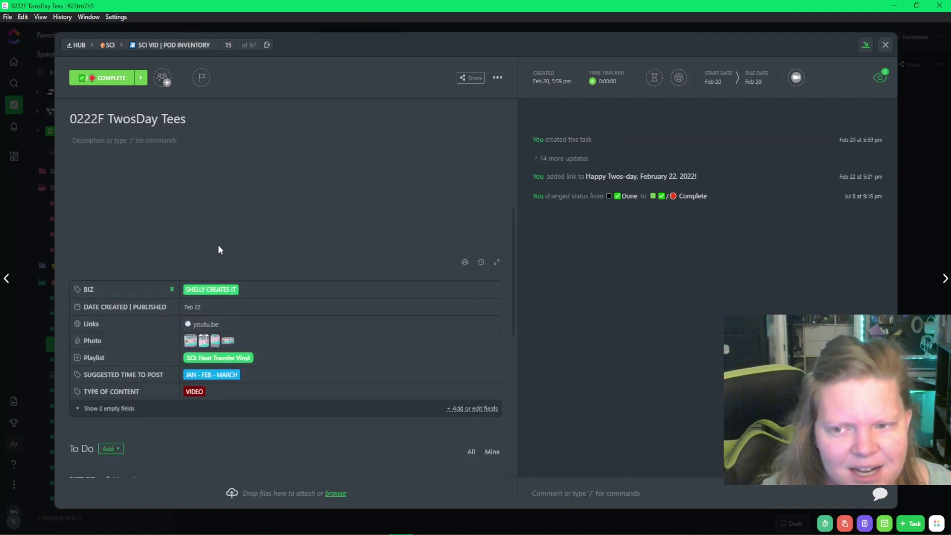
pyautogui.scroll(-10, 219, 251)
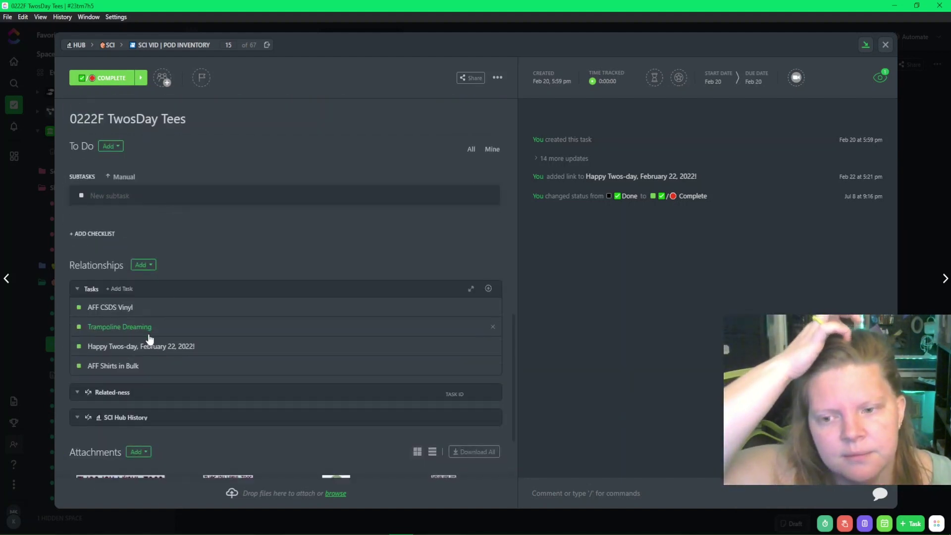
# - Open the linked AFF CSDS Vinyl task and add "Happy Twos-day, February 22, 2022!" to its related tasks
pyautogui.click(119, 213)
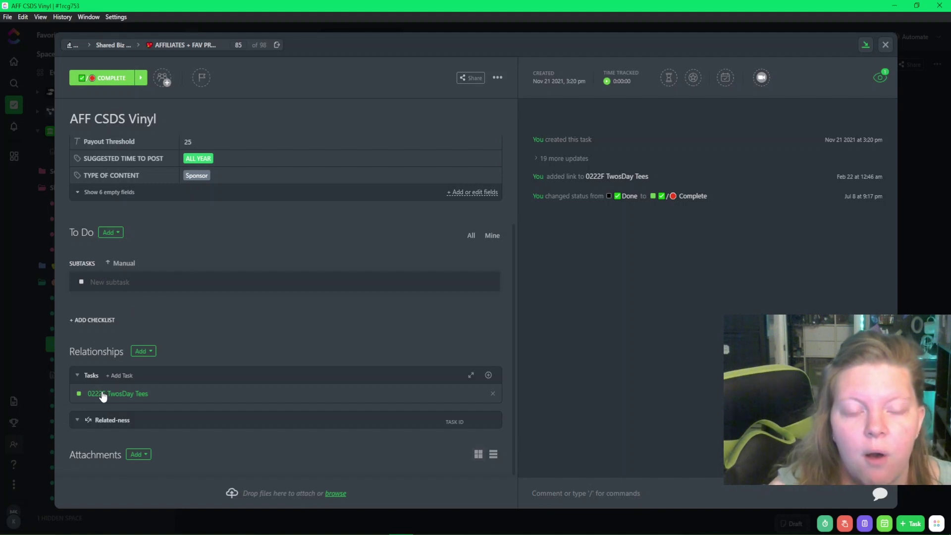
pyautogui.click(141, 394)
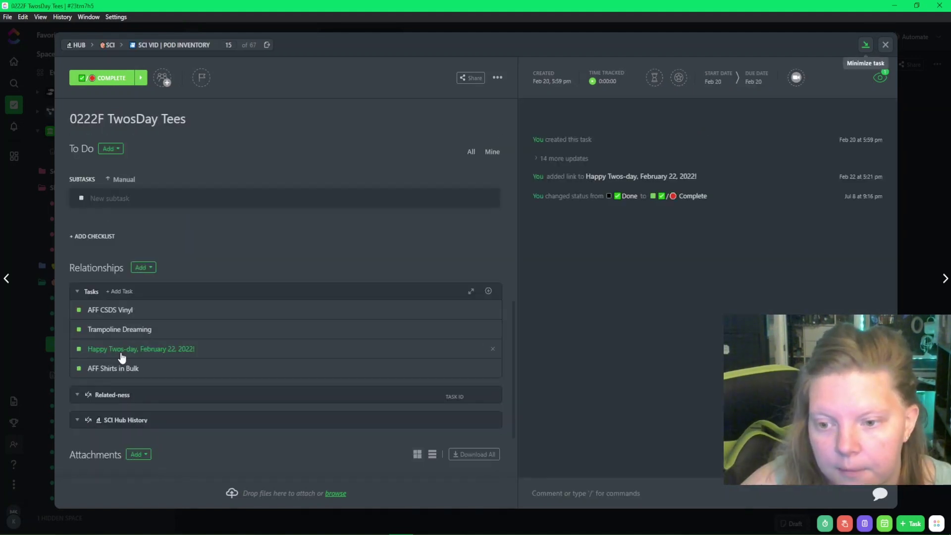
pyautogui.click(121, 312)
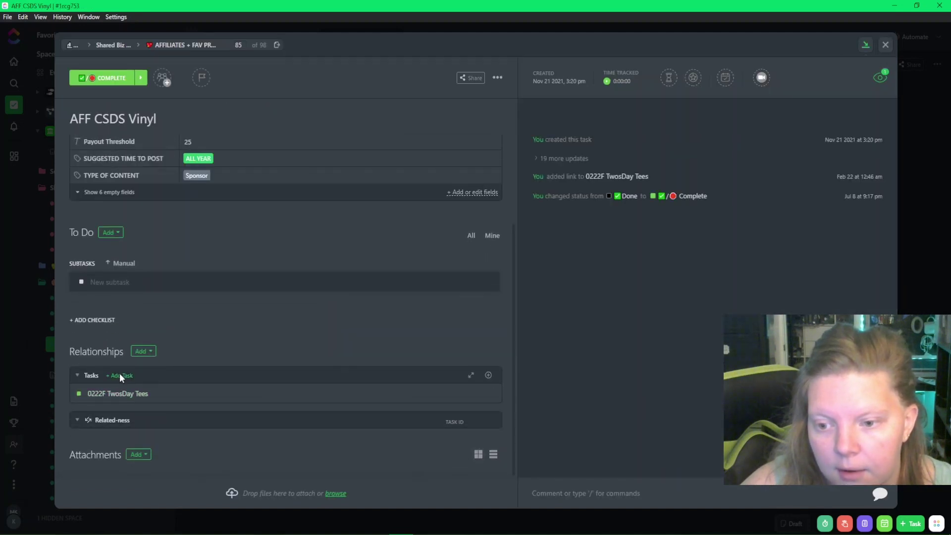
pyautogui.click(120, 375)
pyautogui.write('Happy Twos-day, February 22, 2022')
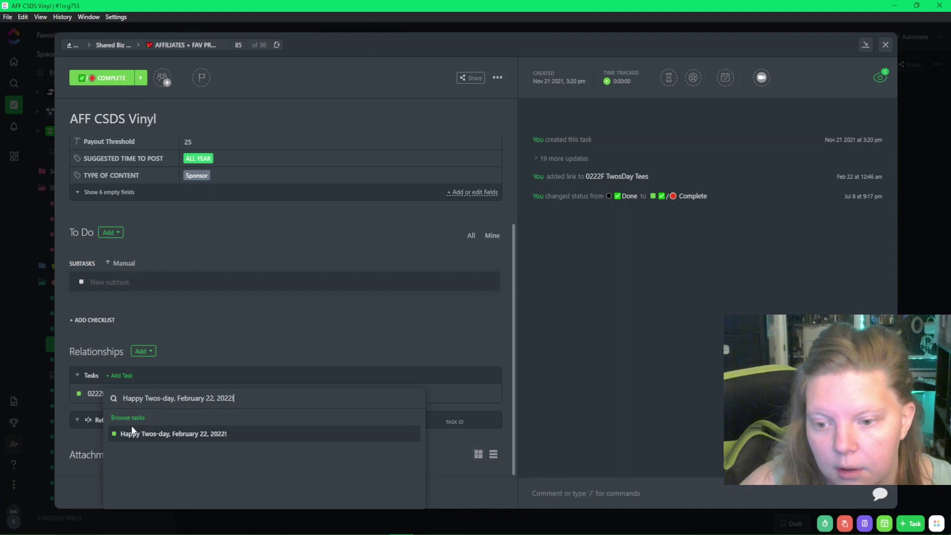
pyautogui.click(139, 436)
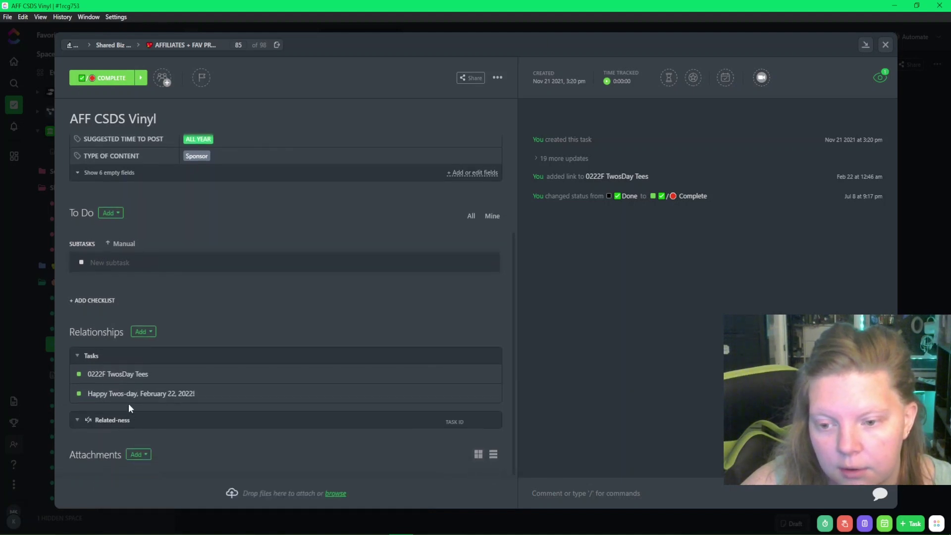
# - Return to the 0222F TwosDay Tees task and rename it "0222F VID TwosDay Tees"
pyautogui.click(119, 374)
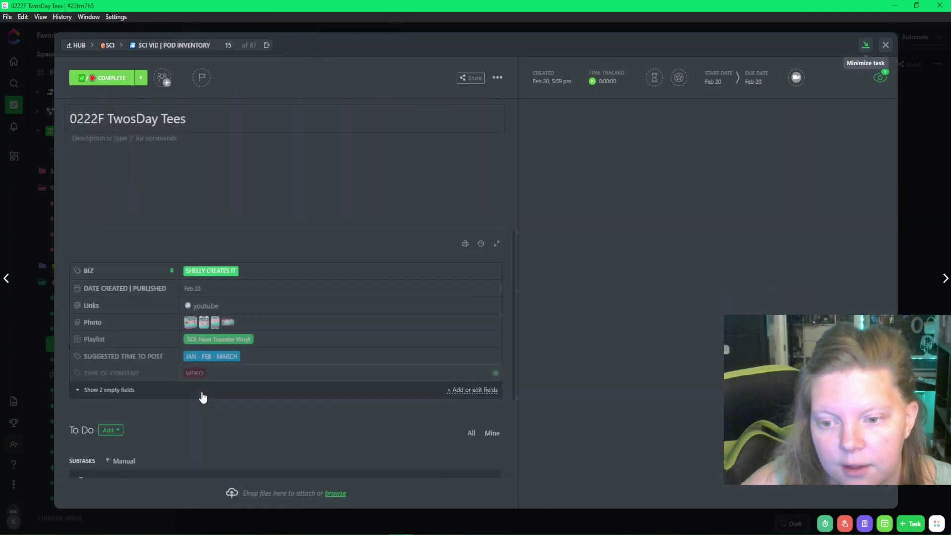
pyautogui.scroll(-8, 145, 410)
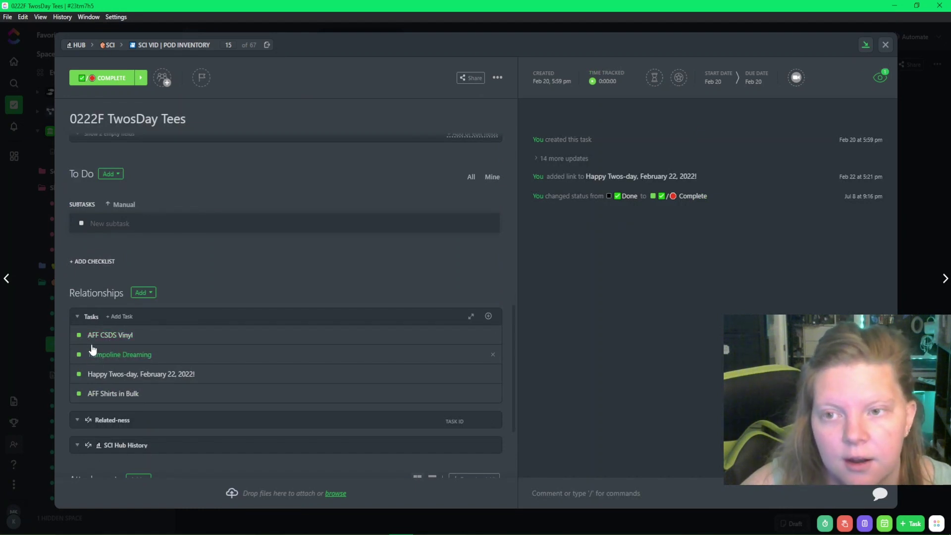
pyautogui.click(107, 119)
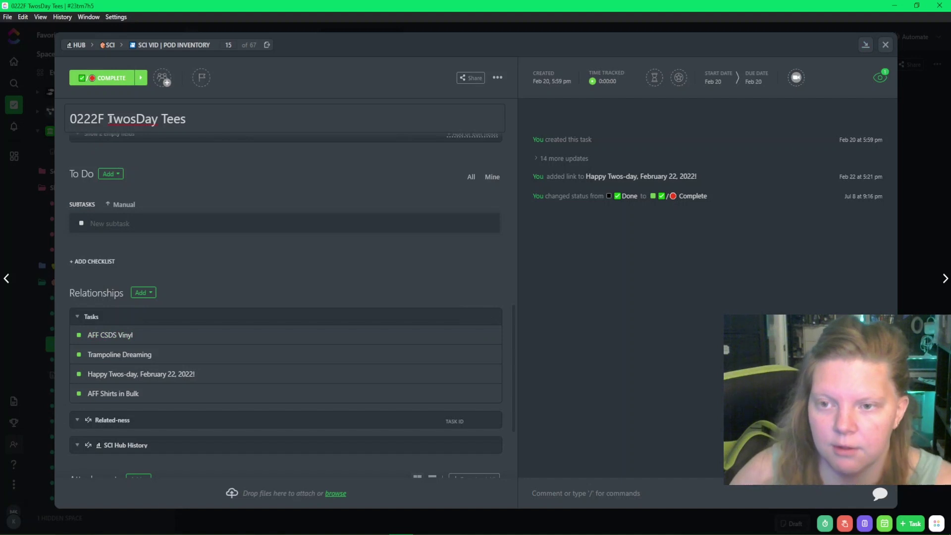
pyautogui.write('VID')
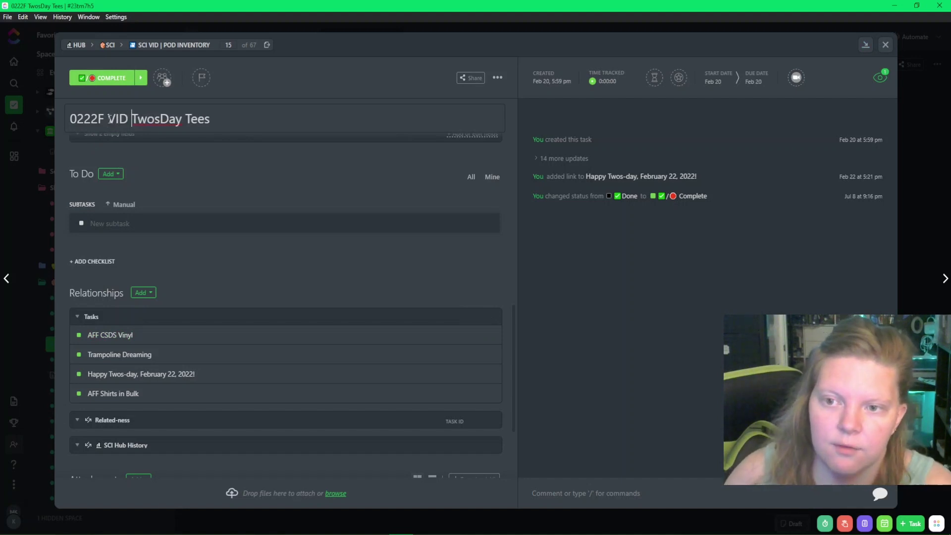
pyautogui.click(263, 255)
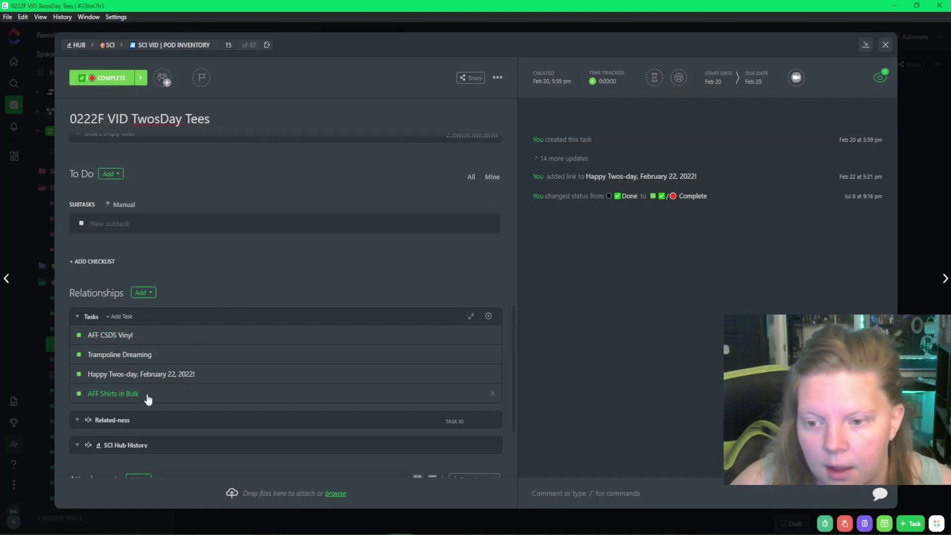
# - Open the linked Happy Twos-day blog task and rename it "BLG Happy Twos-day, February 22, 2022!"
pyautogui.click(124, 375)
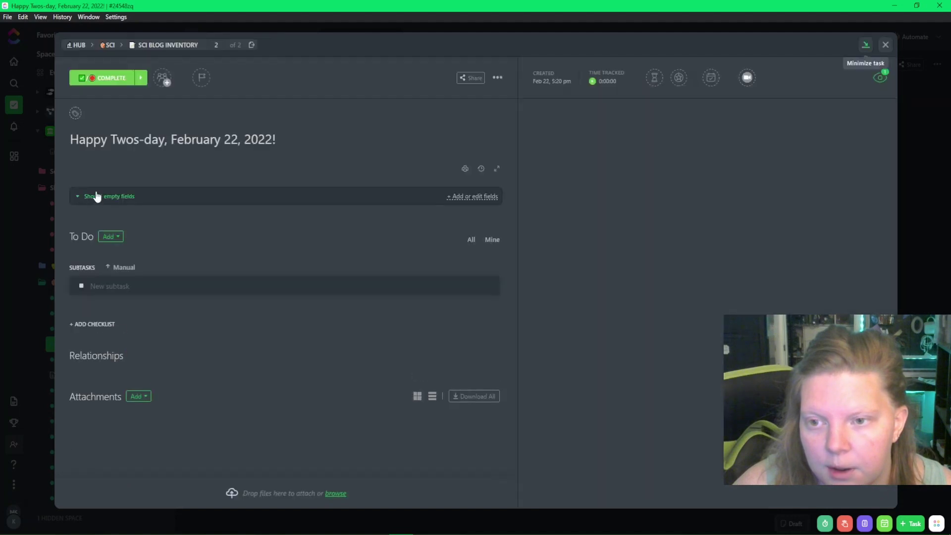
pyautogui.write('BLG')
pyautogui.click(154, 245)
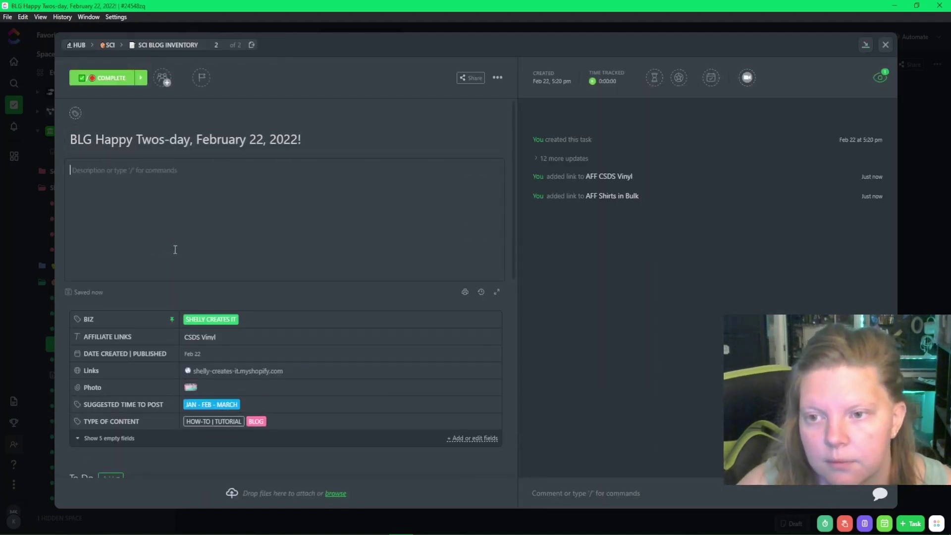
# - Return to the TwosDay Tees video task, remove "VID" from its title, and close it to view the finished videos list
pyautogui.hotkey('alt', 'Left')
pyautogui.scroll(-5, 188, 302)
pyautogui.scroll(-10, 132, 412)
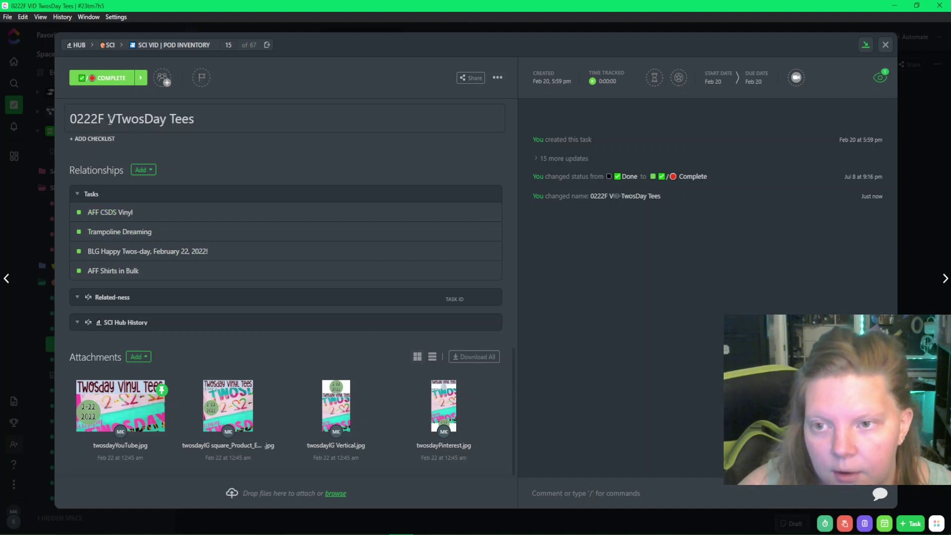
pyautogui.write('ID')
pyautogui.press('Escape')
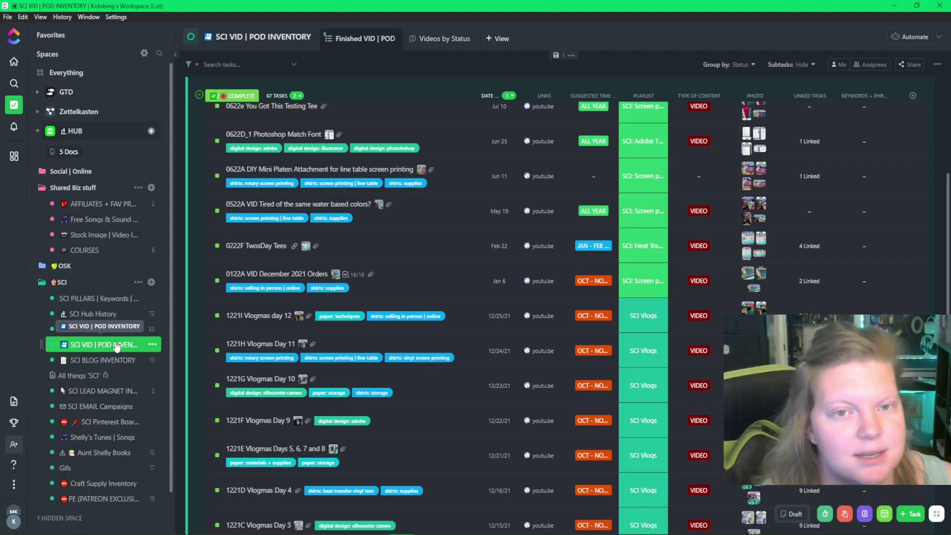
pyautogui.scroll(6, 448, 339)
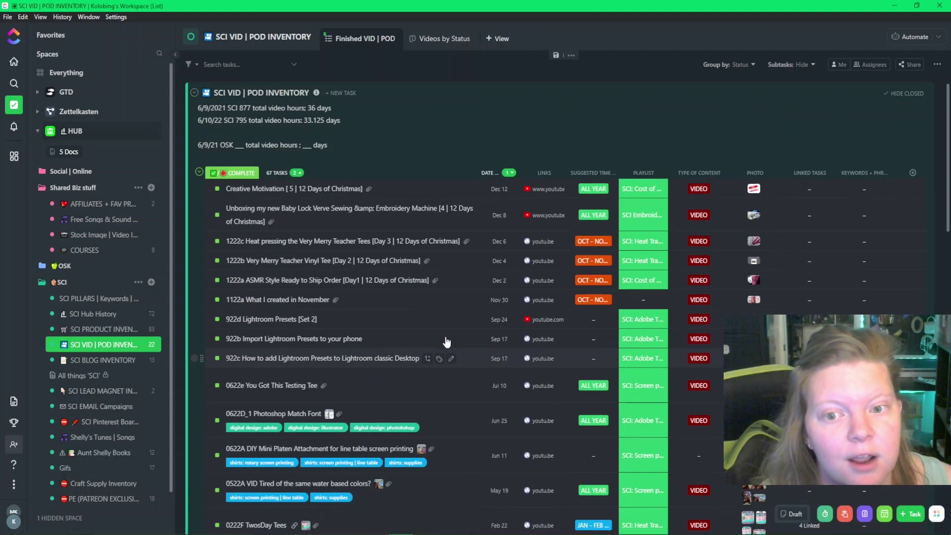